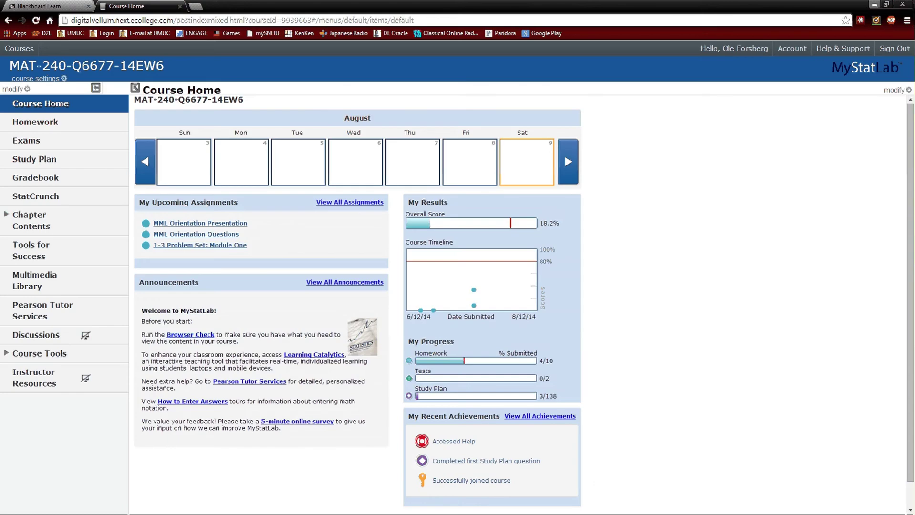
Step: Go to the course's StatCrunch page and open its textbook data sets in StatCrunch
left_click(62, 203)
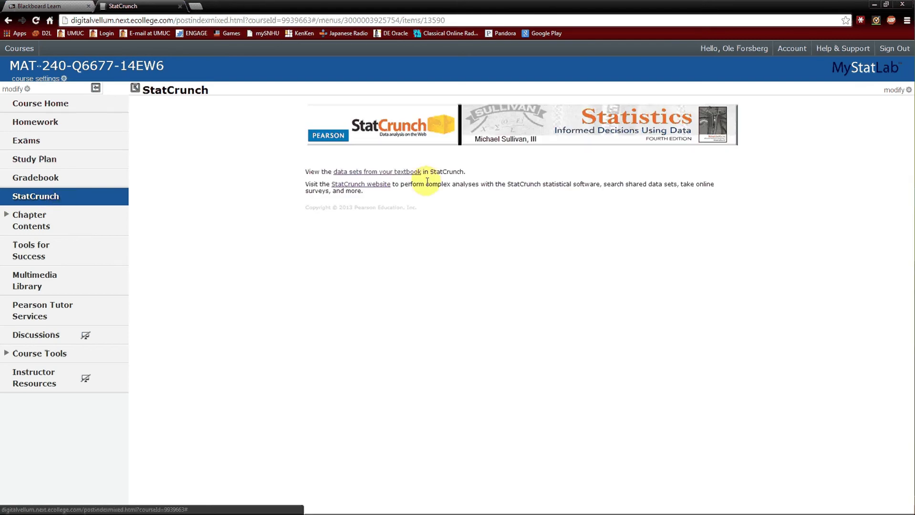
left_click(404, 173)
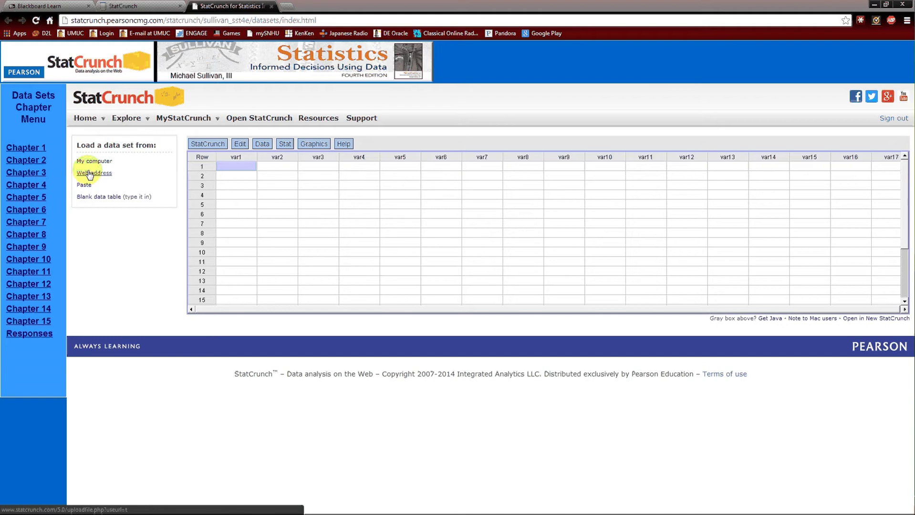
Step: Enter the crime.csv web address for loading, with a comma delimiter and first line as column names
left_click(109, 173)
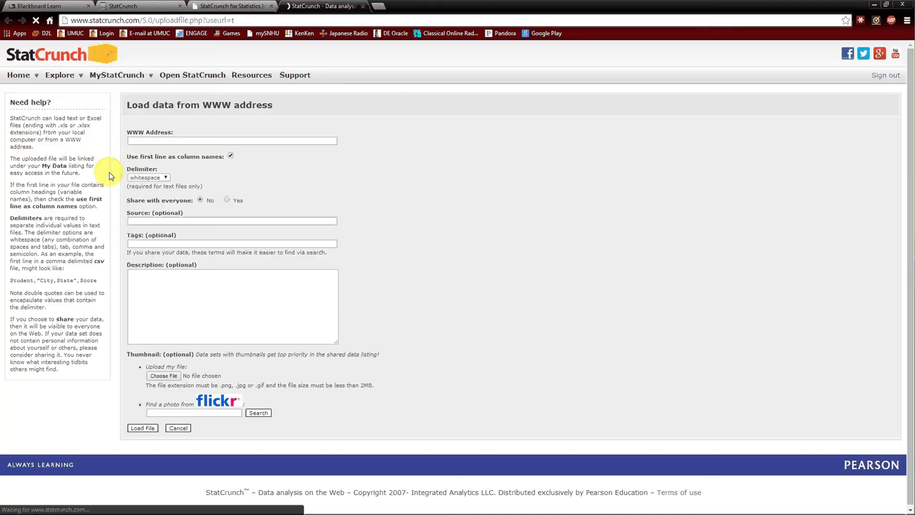
left_click(152, 139)
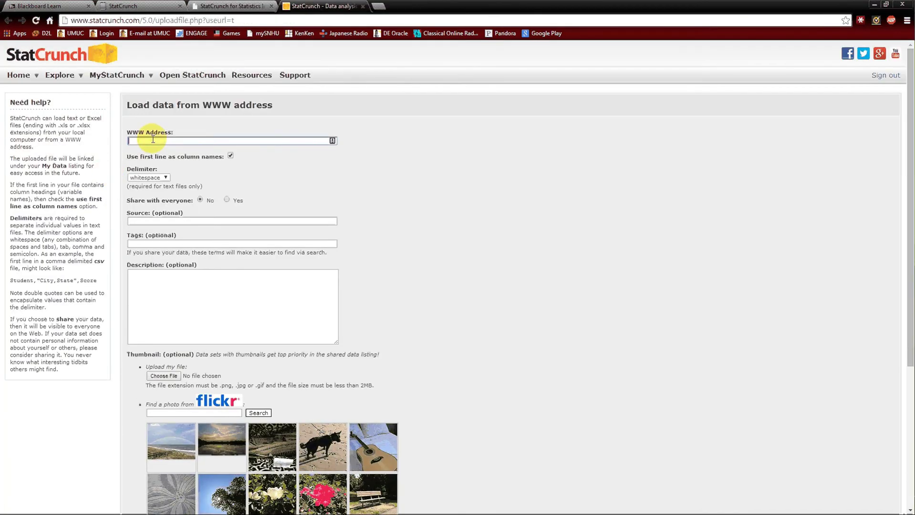
type("http://rfs.kvasaheim.com/data/crime.csv")
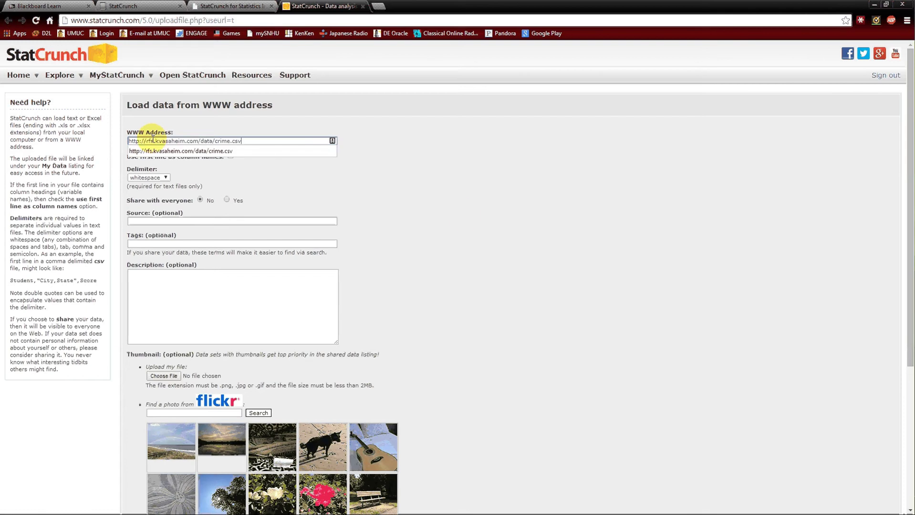
left_click(465, 218)
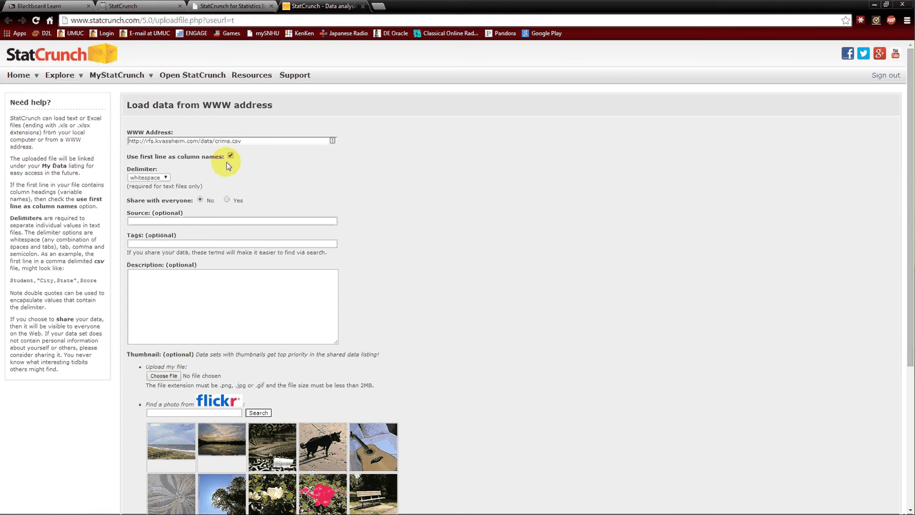
left_click(165, 178)
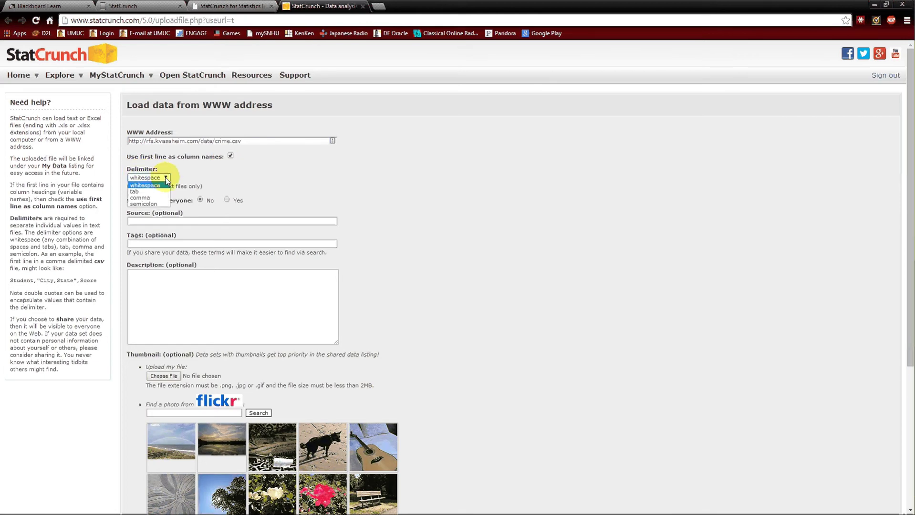
left_click(143, 197)
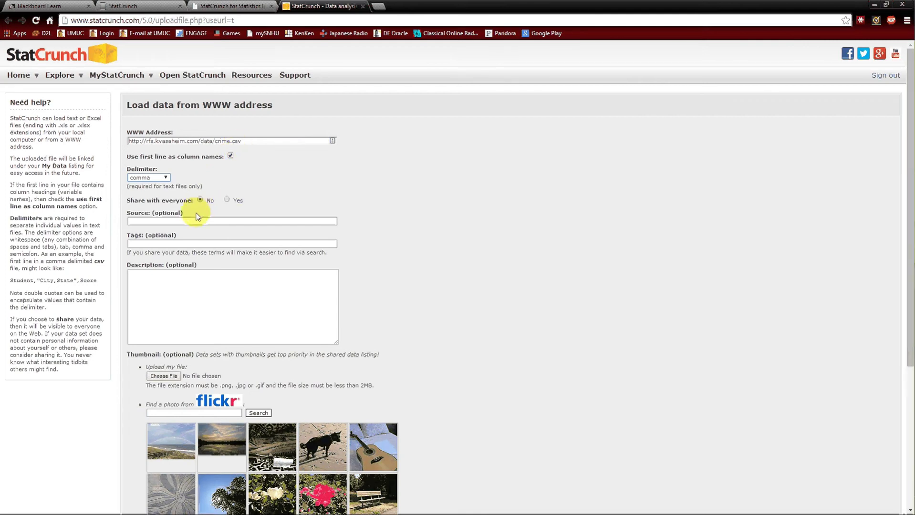
scroll(196, 317, "down", 4)
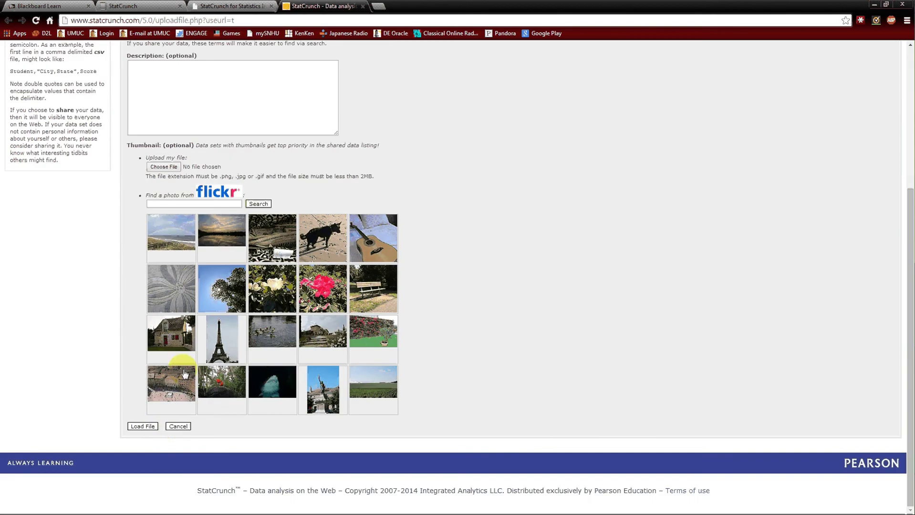
Step: Load crime.csv from the web address into the data table
left_click(142, 427)
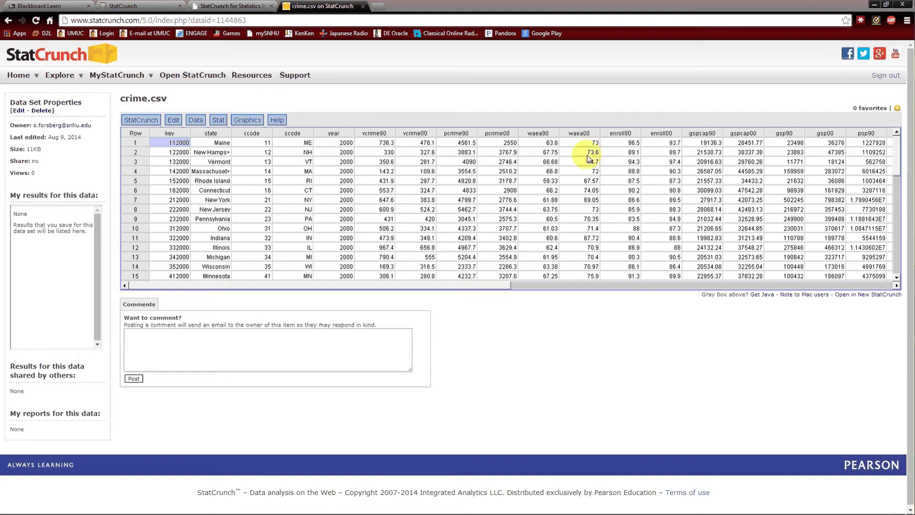
Step: Start a multiple linear regression with vcrime00 as response and vcrime90, pcrime90 as predictors
left_click(218, 121)
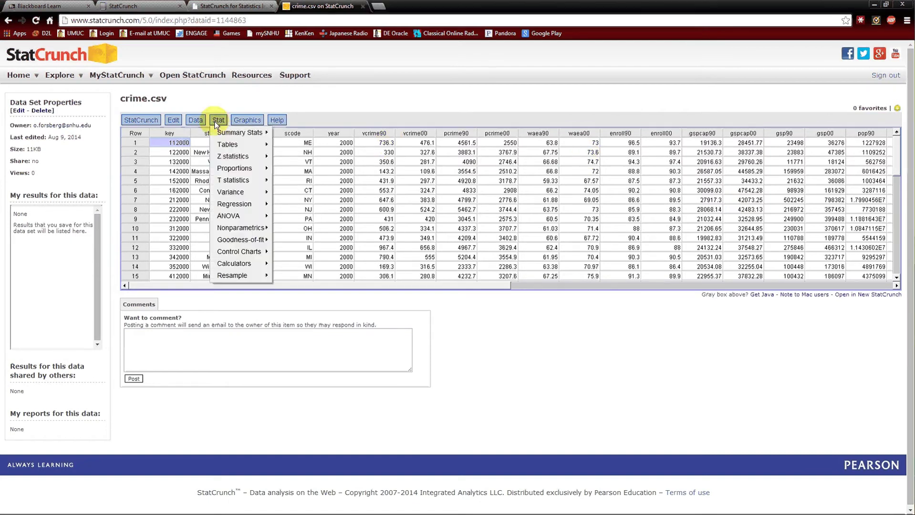
mouse_move(236, 206)
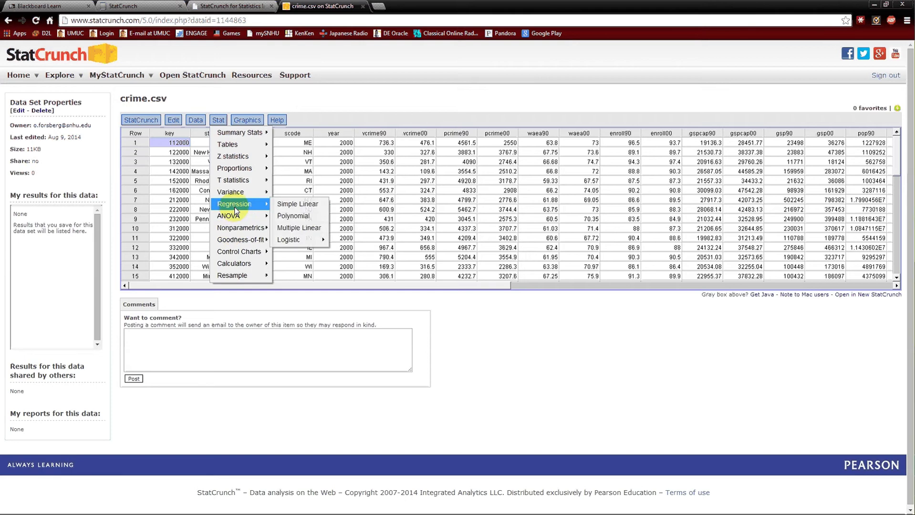
left_click(299, 228)
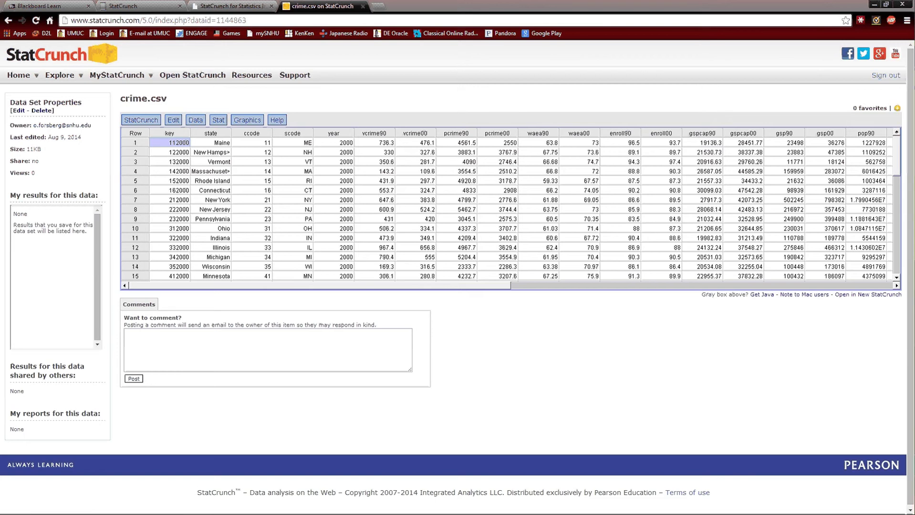
left_click_drag(442, 106, 387, 102)
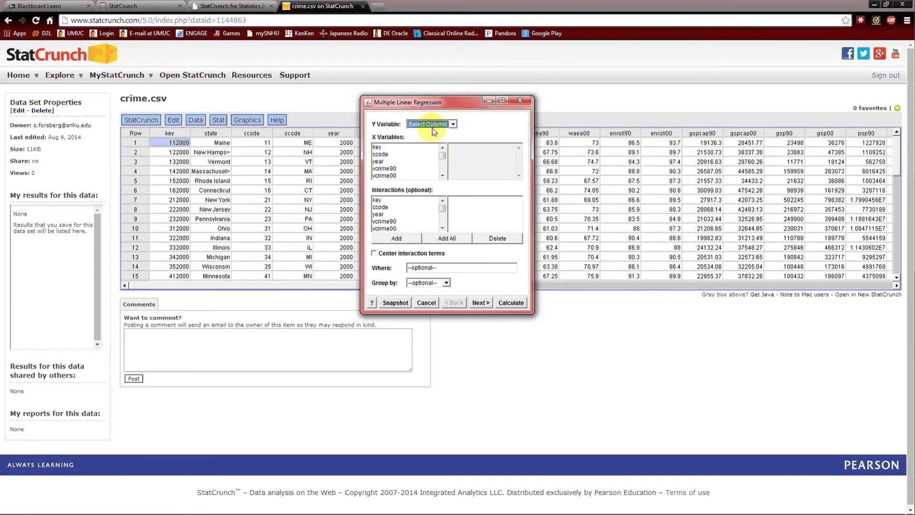
left_click(433, 125)
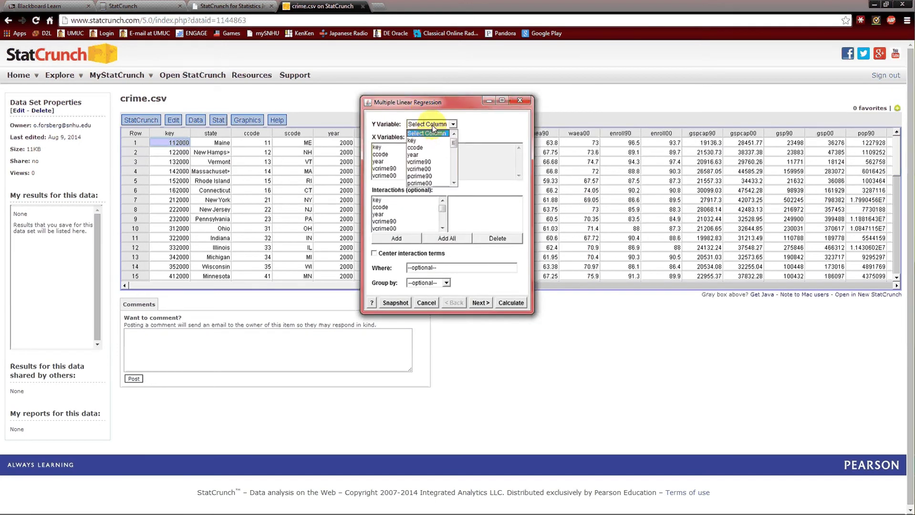
left_click(435, 169)
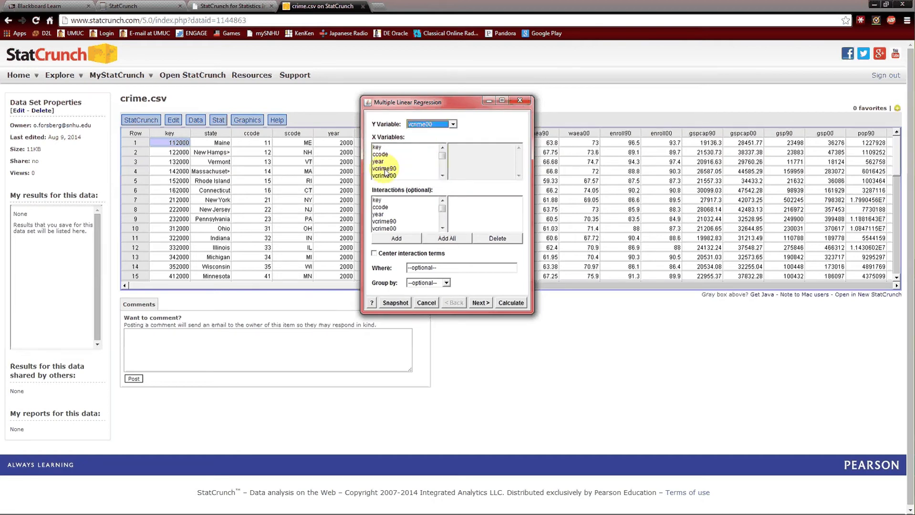
left_click(385, 169)
left_click(441, 176)
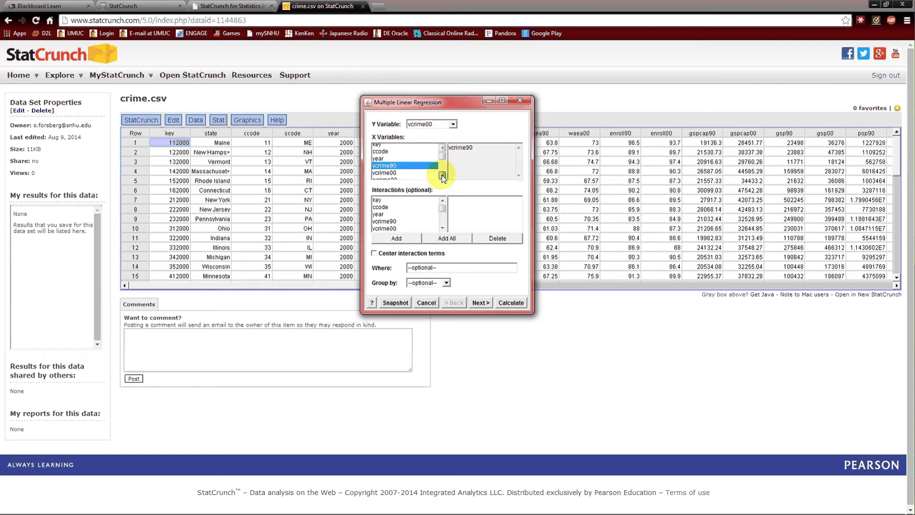
left_click(387, 175)
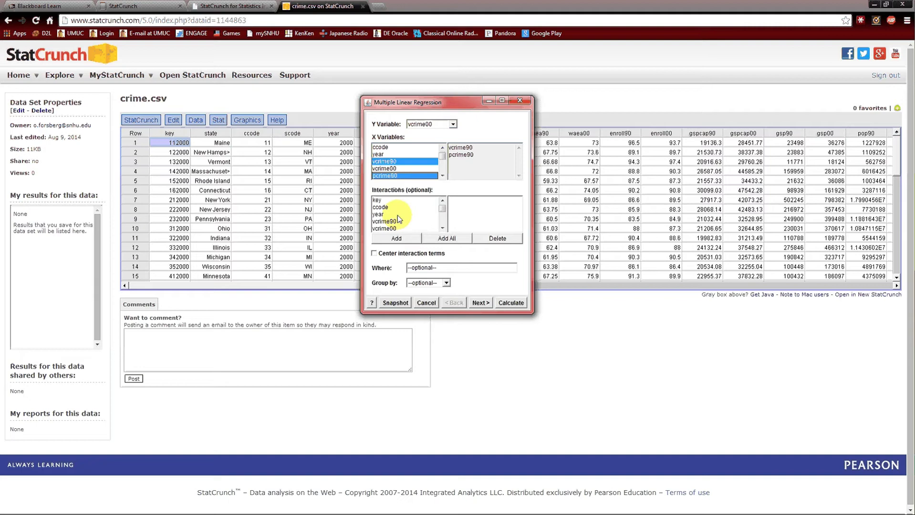
Step: Add the vcrime90 * pcrime90 interaction term to the model
left_click(442, 228)
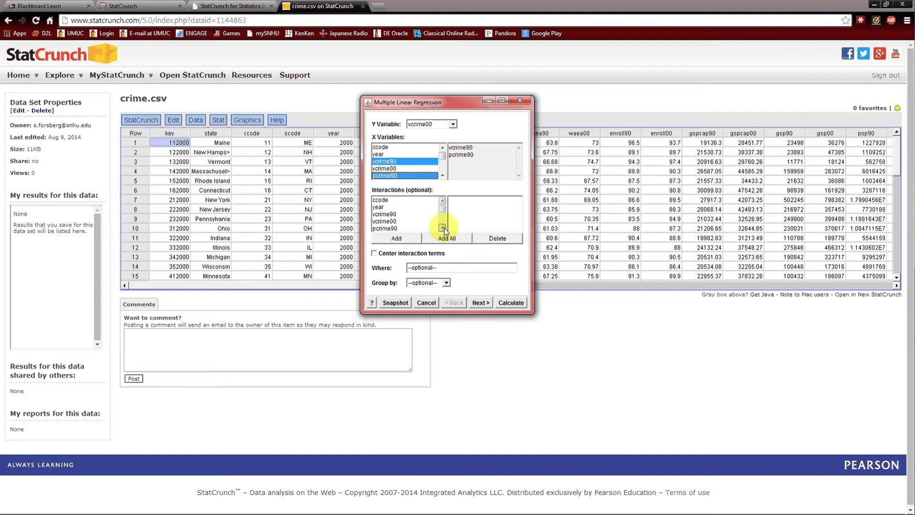
left_click(389, 214)
left_click(392, 228, "ctrl")
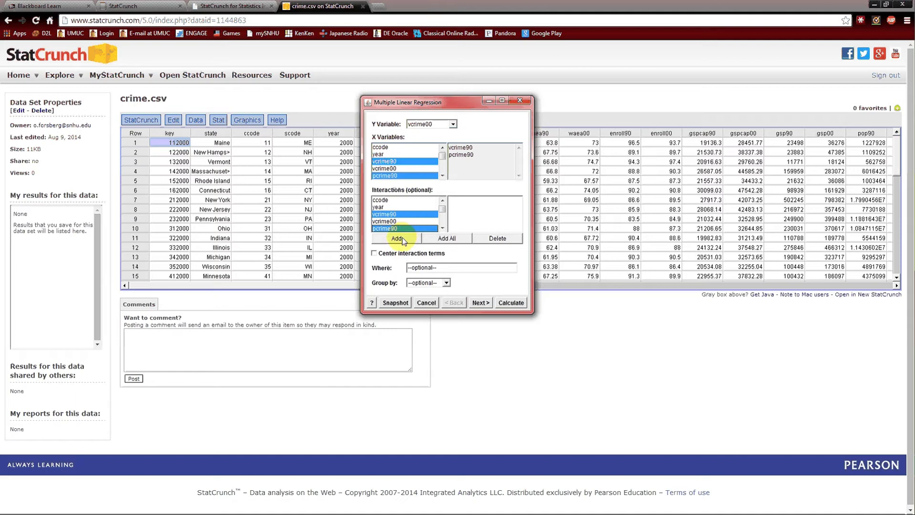
left_click(402, 240)
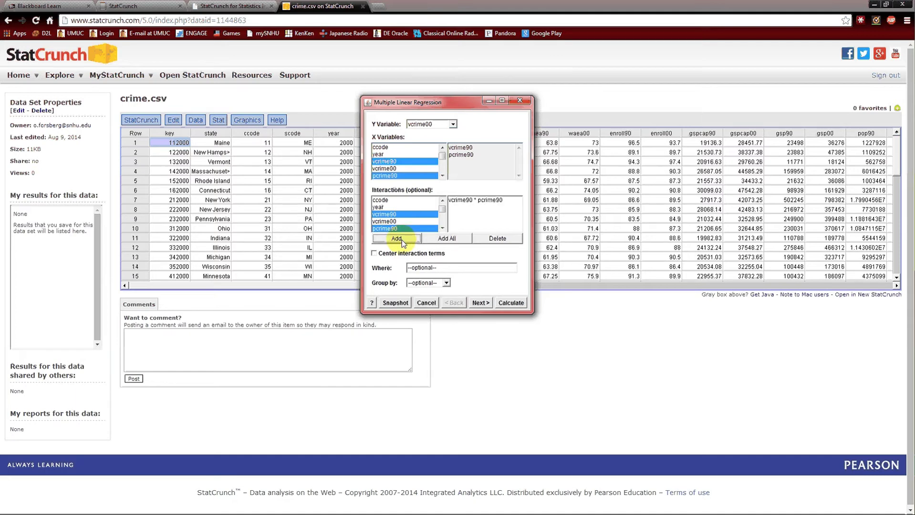
Step: Run the interaction regression and locate the interaction term's p-value of 0.5039
left_click(511, 303)
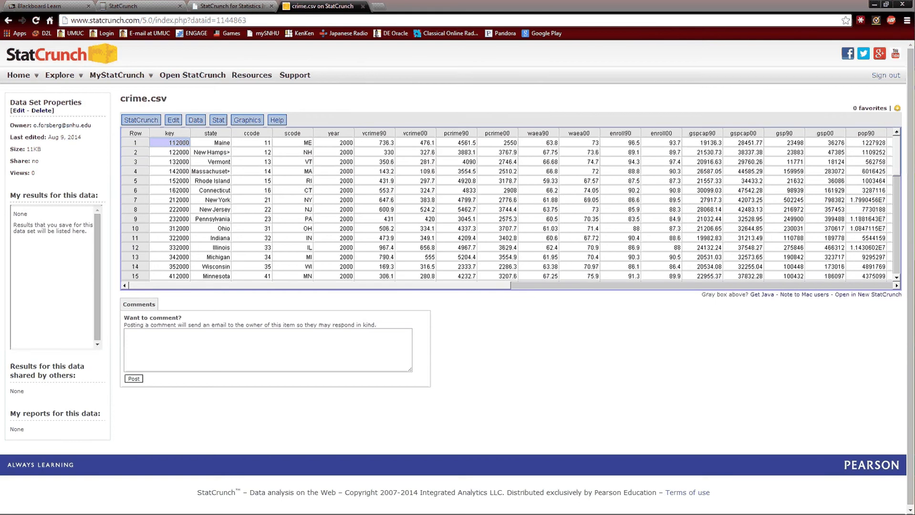
left_click_drag(620, 154, 529, 154)
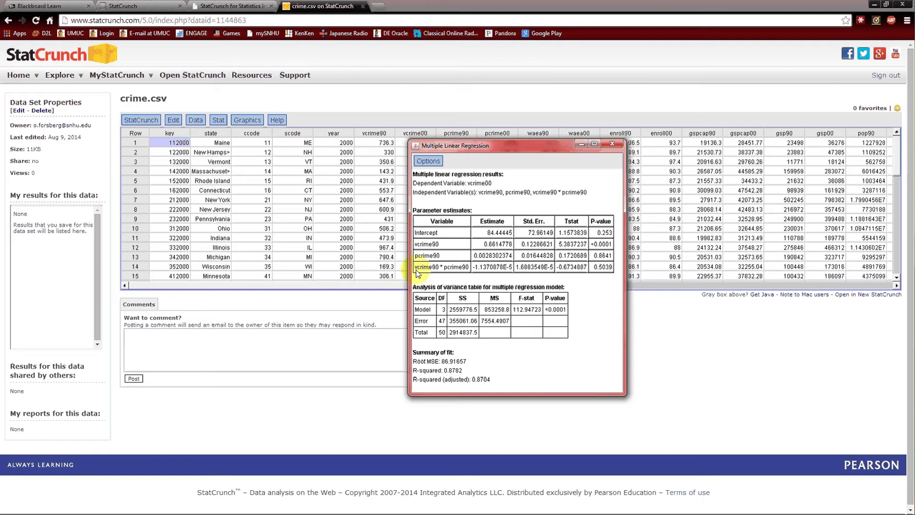
left_click_drag(416, 270, 447, 270)
left_click(602, 267)
Step: Close the results and regress vcrime00 on vcrime90 and pcrime90 without the interaction
left_click(612, 144)
left_click(219, 120)
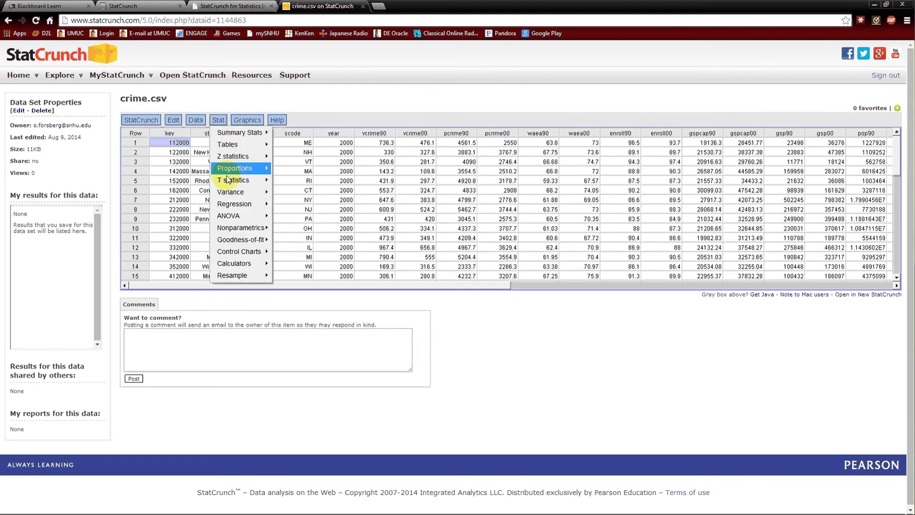
mouse_move(231, 207)
left_click(301, 228)
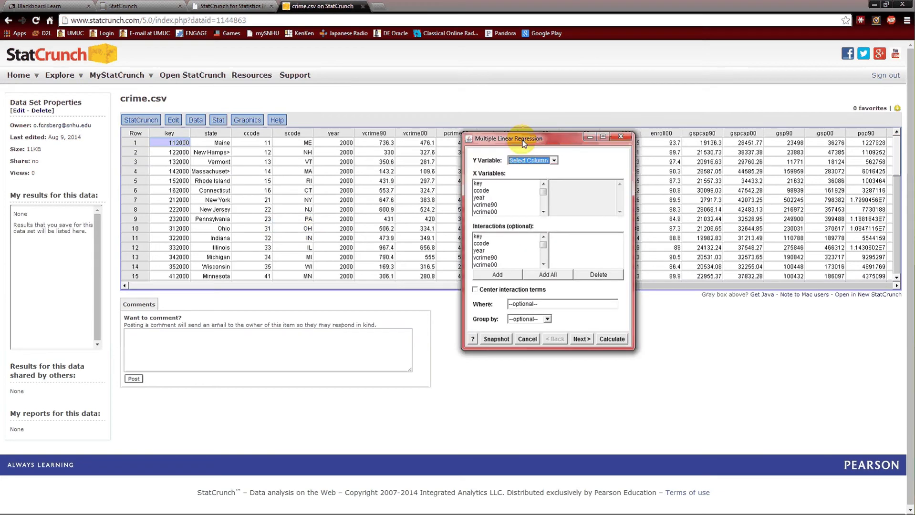
left_click_drag(546, 143, 490, 145)
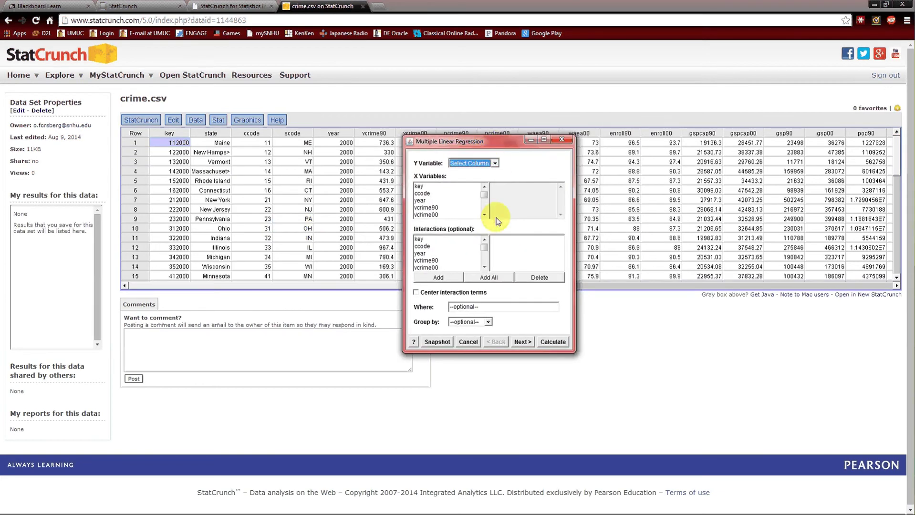
left_click(496, 165)
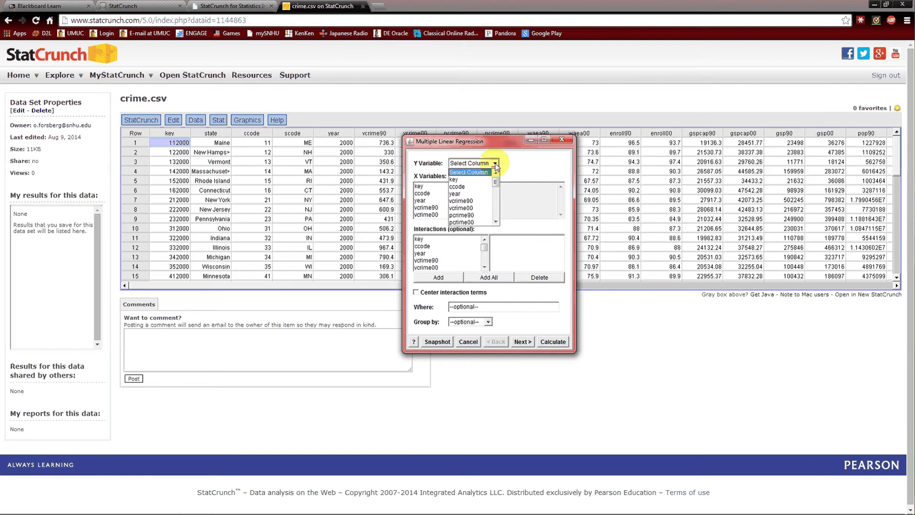
left_click(479, 209)
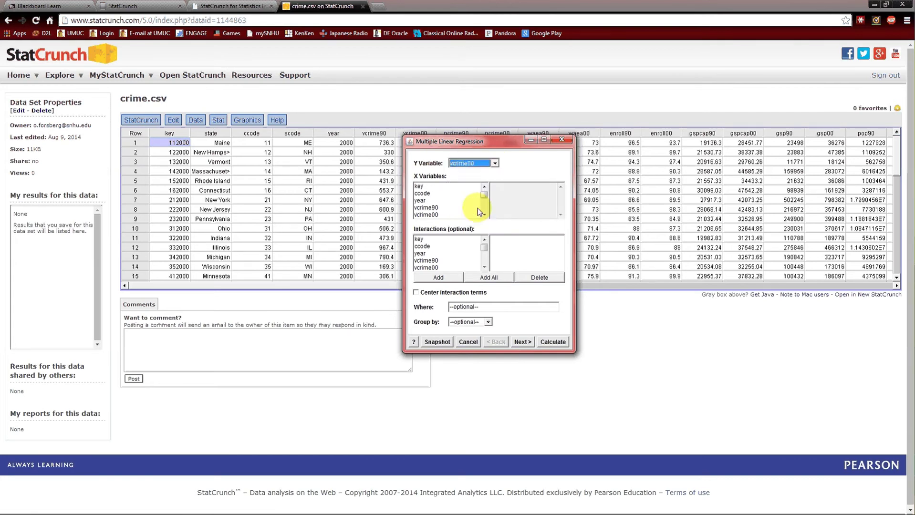
left_click(484, 215)
left_click(484, 214)
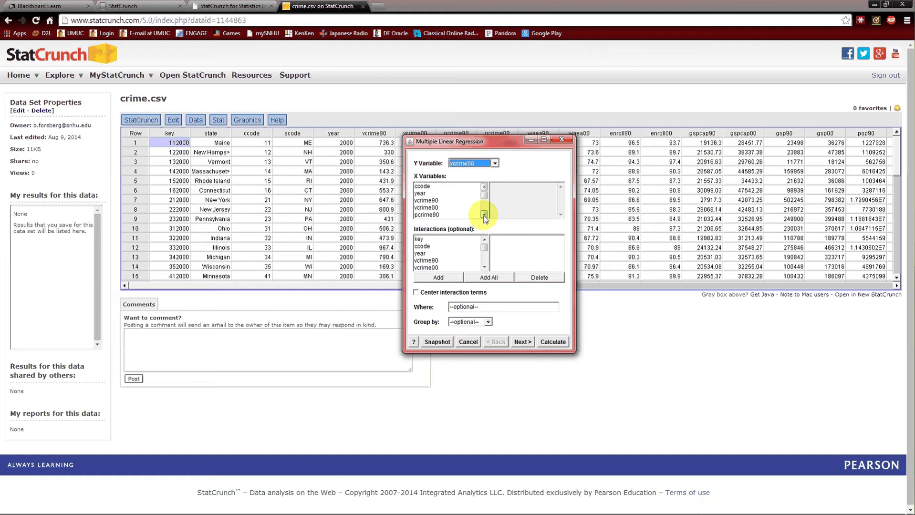
left_click(429, 194)
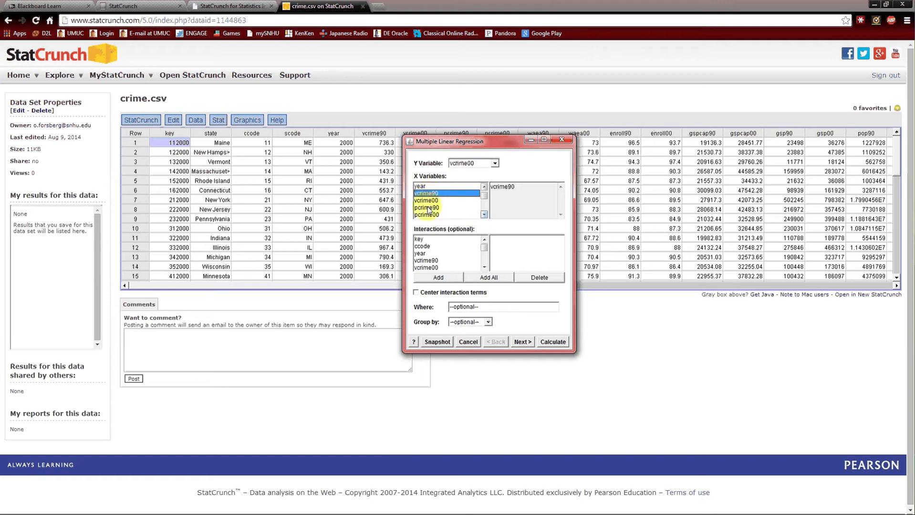
left_click(427, 207, "ctrl")
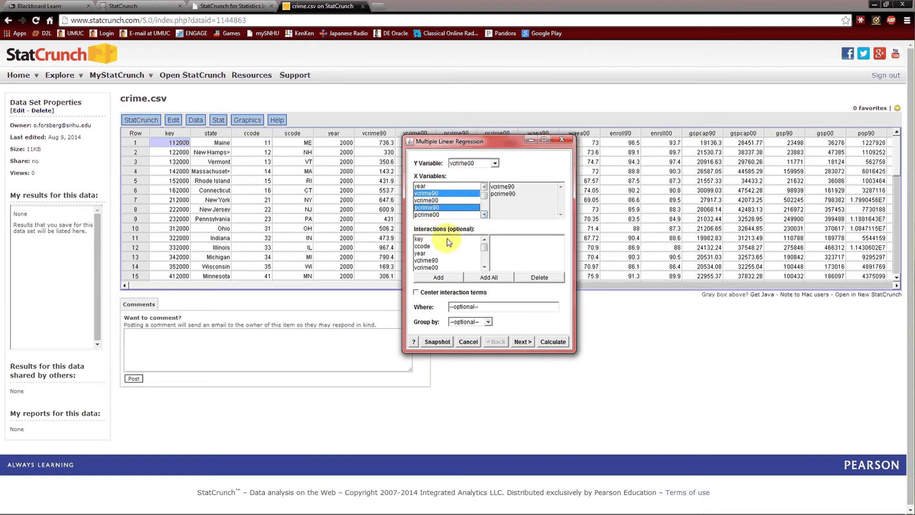
left_click(553, 342)
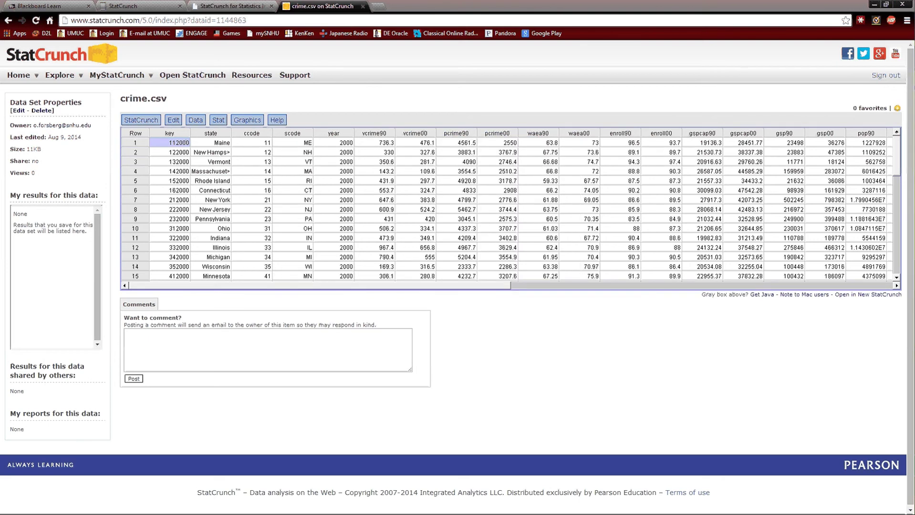
Step: Highlight the P-values for vcrime90 (<0.0001) and pcrime90 (0.9031) in the parameter table
left_click_drag(622, 133, 510, 129)
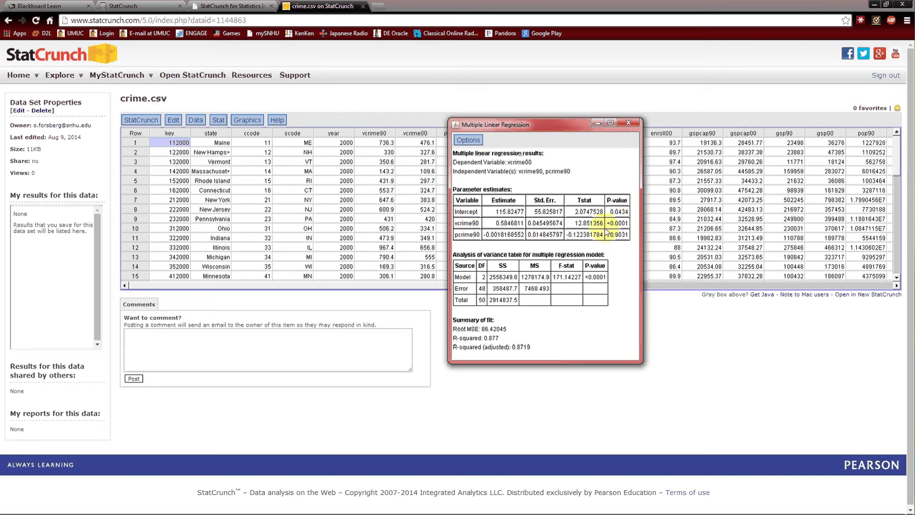
left_click_drag(608, 225, 627, 229)
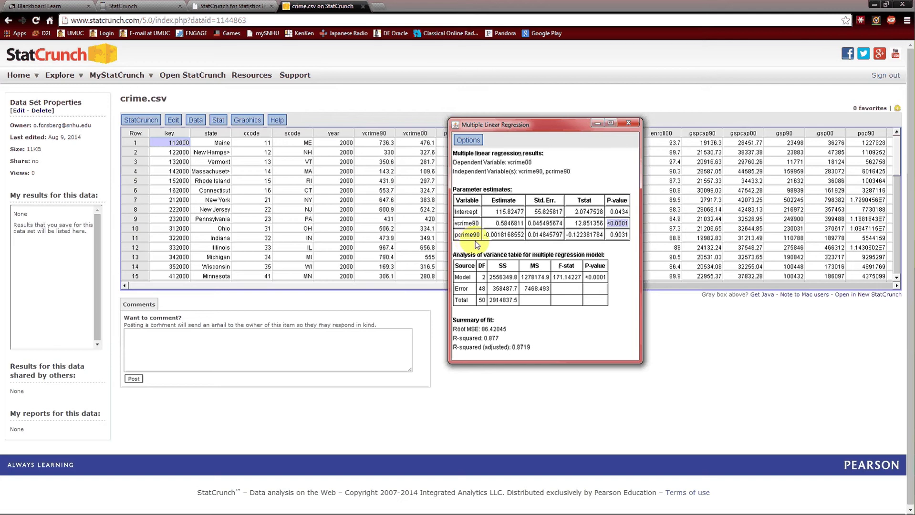
left_click_drag(609, 235, 625, 238)
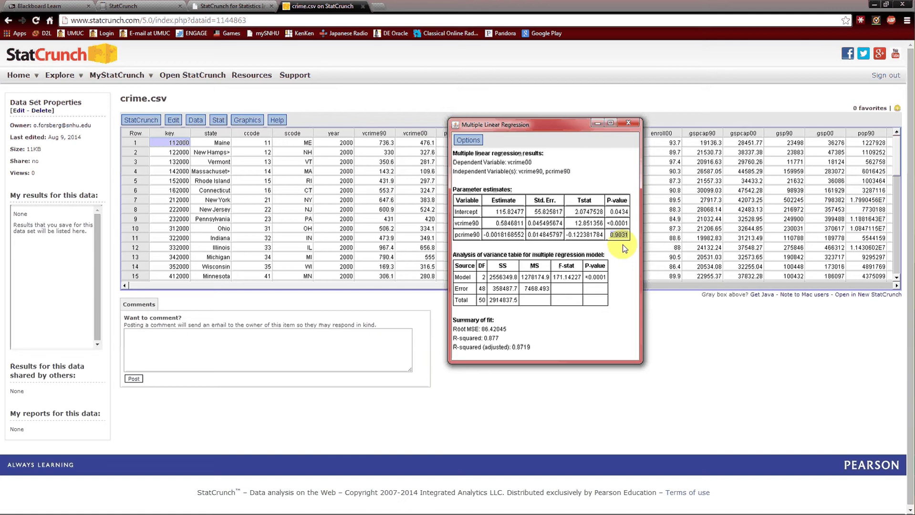
Step: Close the output and run a simple linear regression with X vcrime90 and Y vcrime00
left_click(637, 123)
left_click(219, 122)
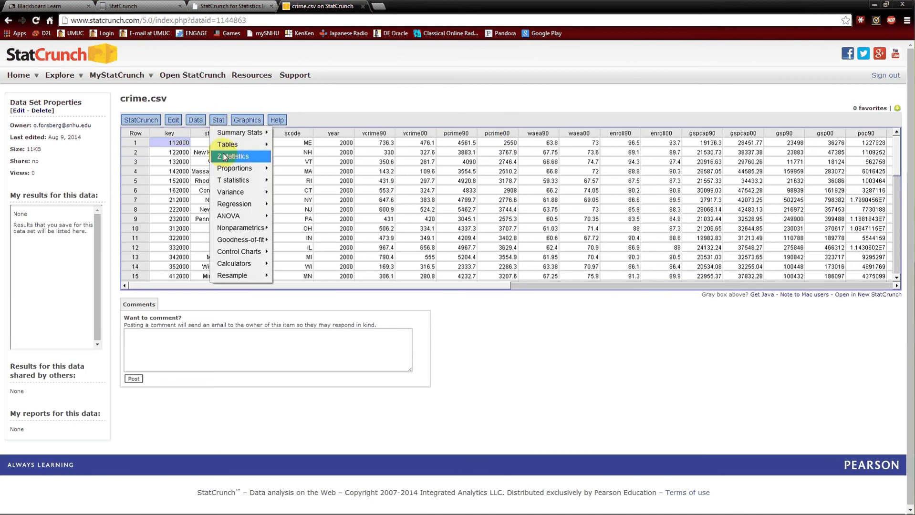
mouse_move(241, 204)
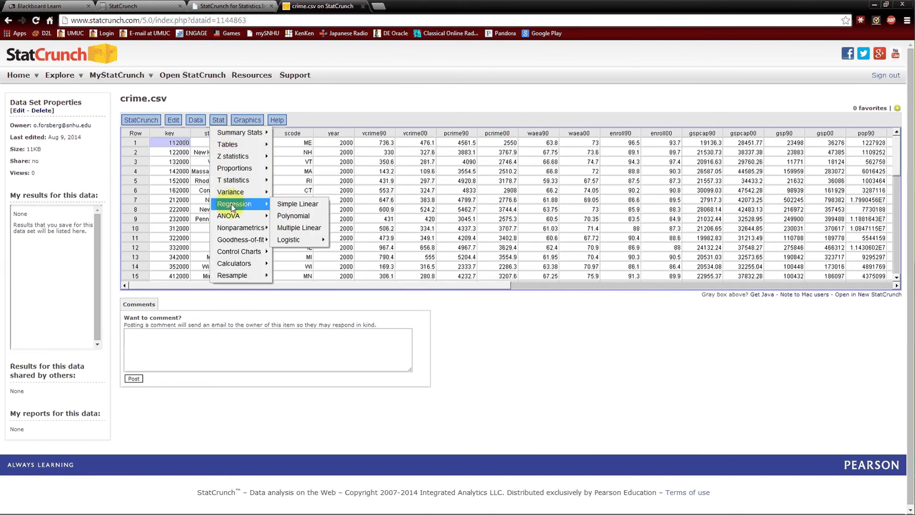
left_click(294, 207)
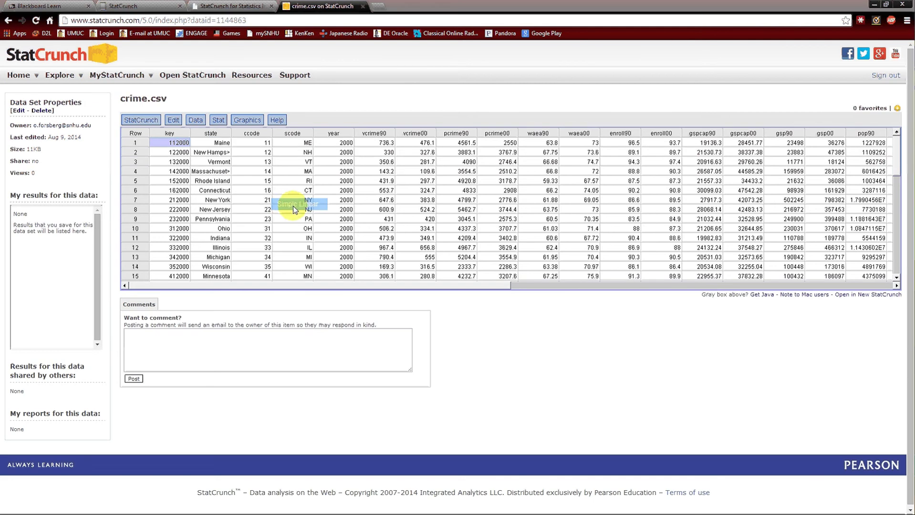
left_click_drag(169, 143, 825, 190)
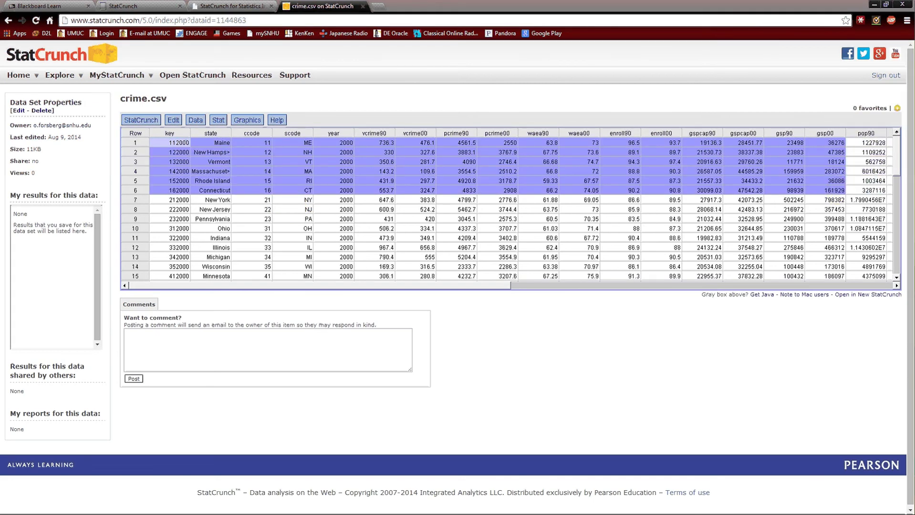
left_click(517, 78)
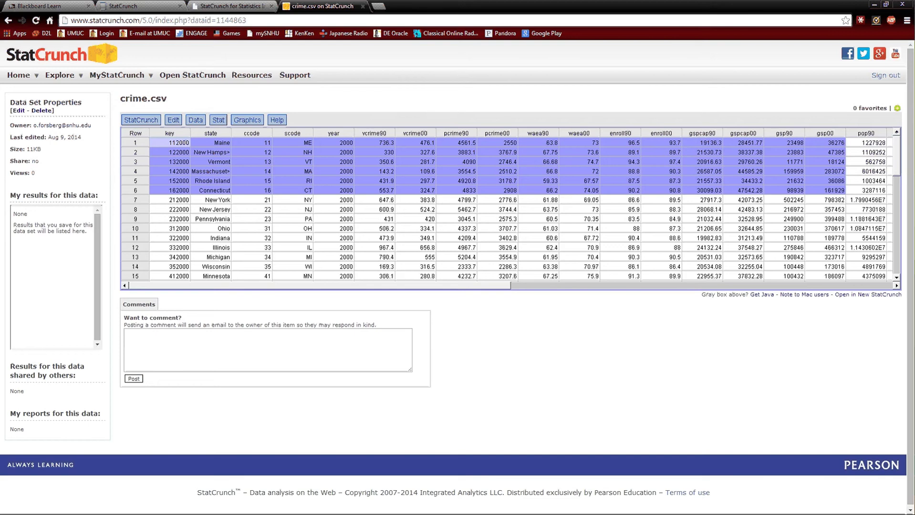
left_click(370, 200)
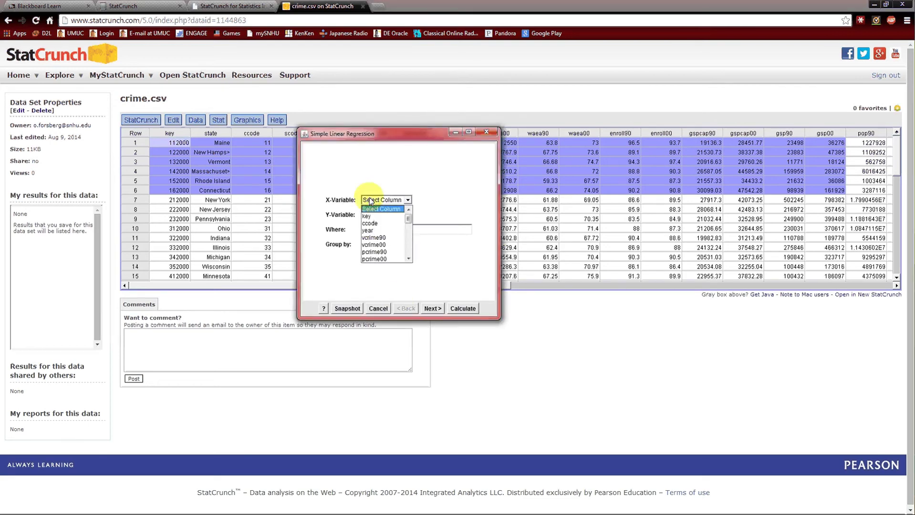
left_click(386, 237)
left_click(397, 216)
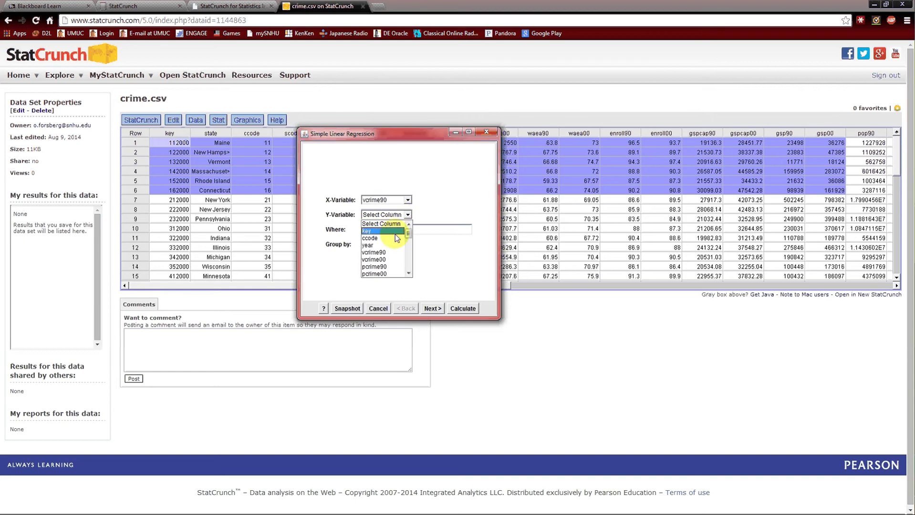
left_click(396, 234)
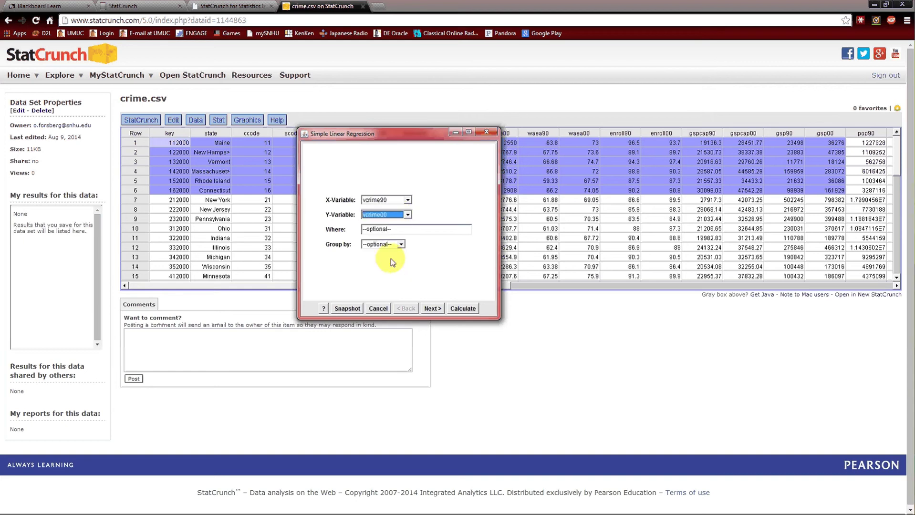
left_click(472, 311)
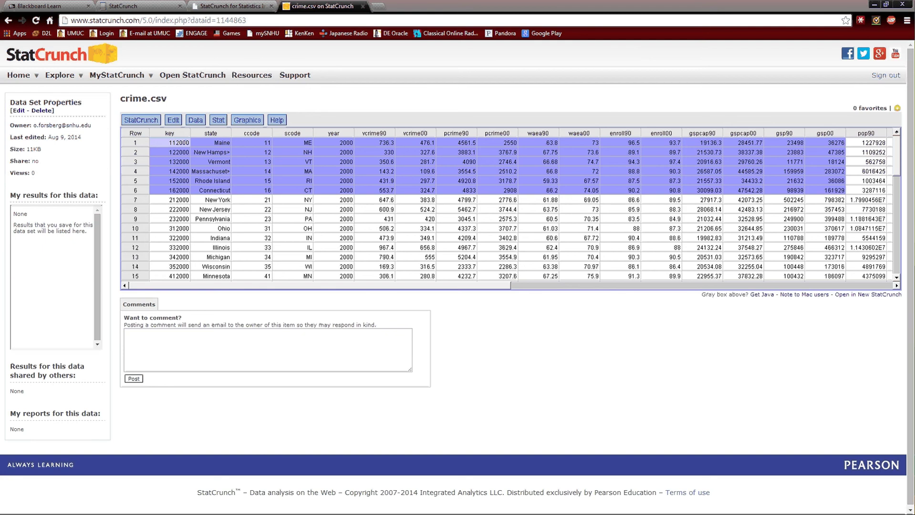
Step: Highlight the fitted equation, R-sq 0.8769744, correlation 0.9365, error SD 85.5474 and slope P-value
left_click_drag(484, 129, 452, 112)
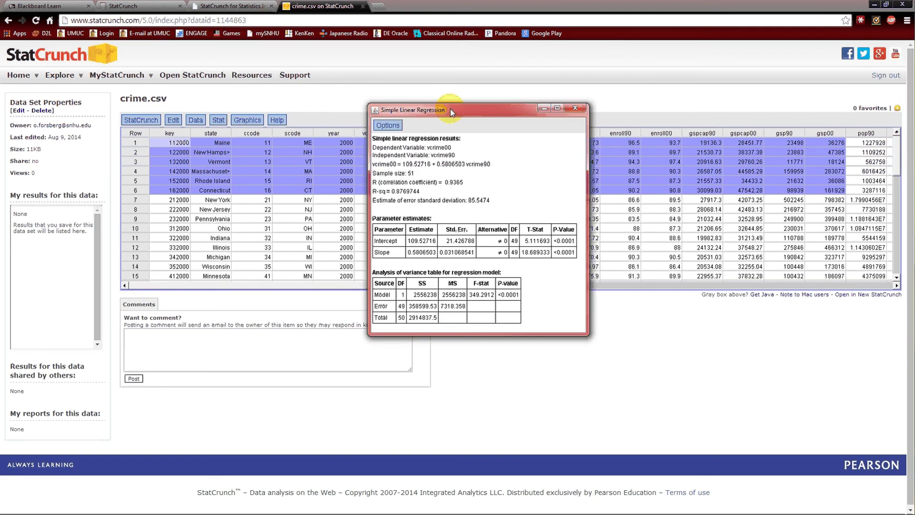
left_click_drag(499, 164, 373, 168)
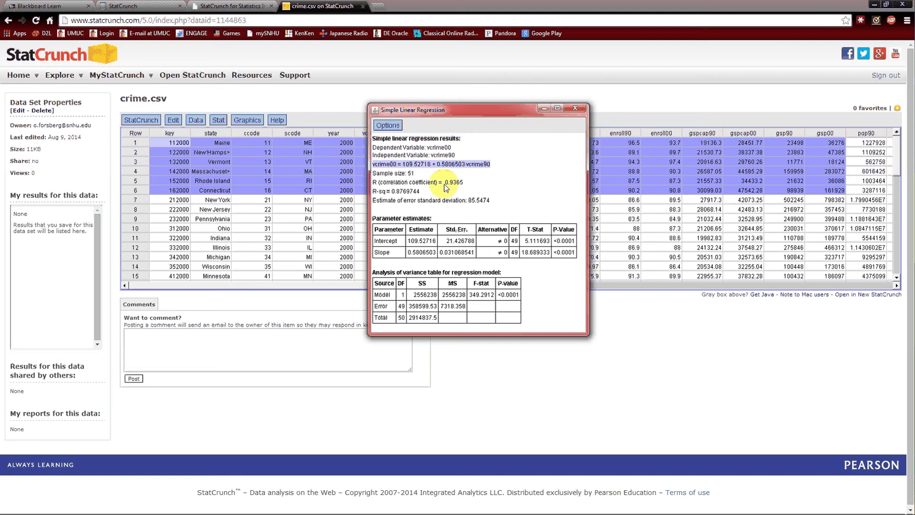
left_click_drag(420, 191, 390, 192)
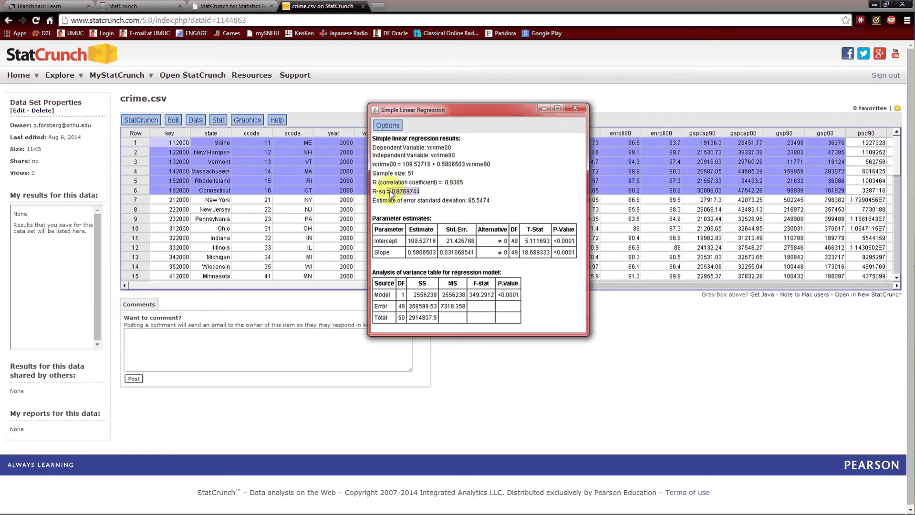
left_click_drag(444, 183, 463, 186)
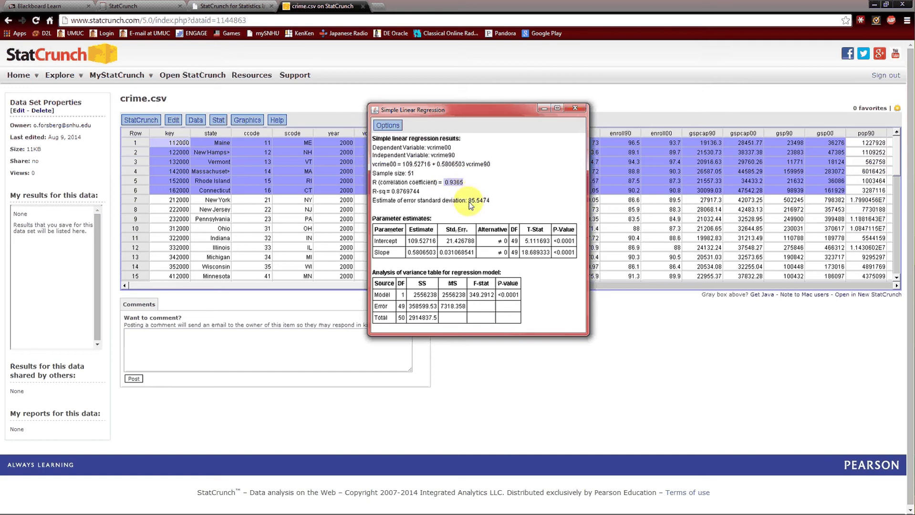
left_click_drag(469, 200, 488, 202)
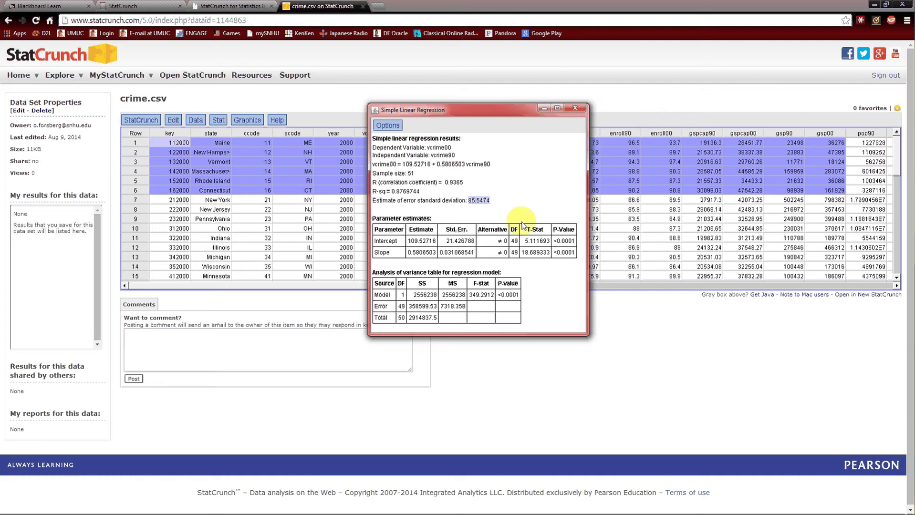
left_click(561, 256)
left_click_drag(561, 257, 575, 257)
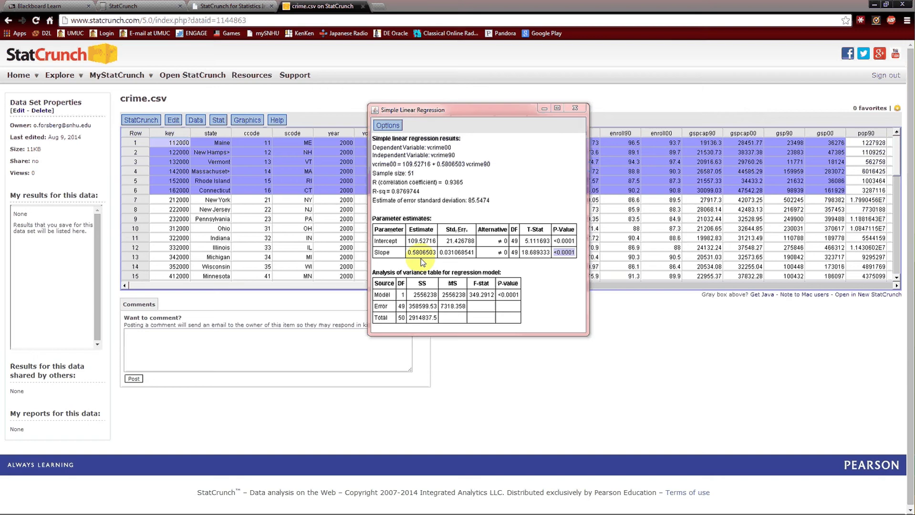
left_click(421, 258)
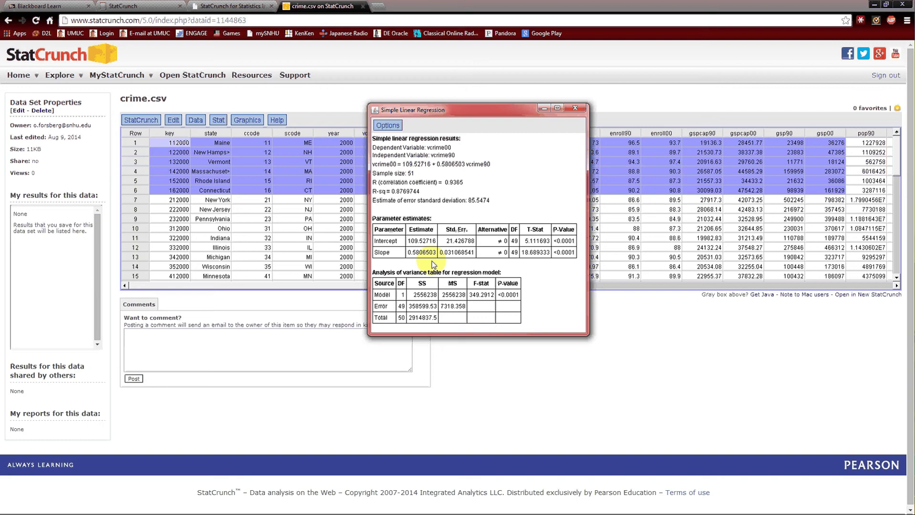
Step: Close the results and set up a new simple regression with X vcrime90 and Y vcrime00
left_click(580, 110)
left_click(562, 172)
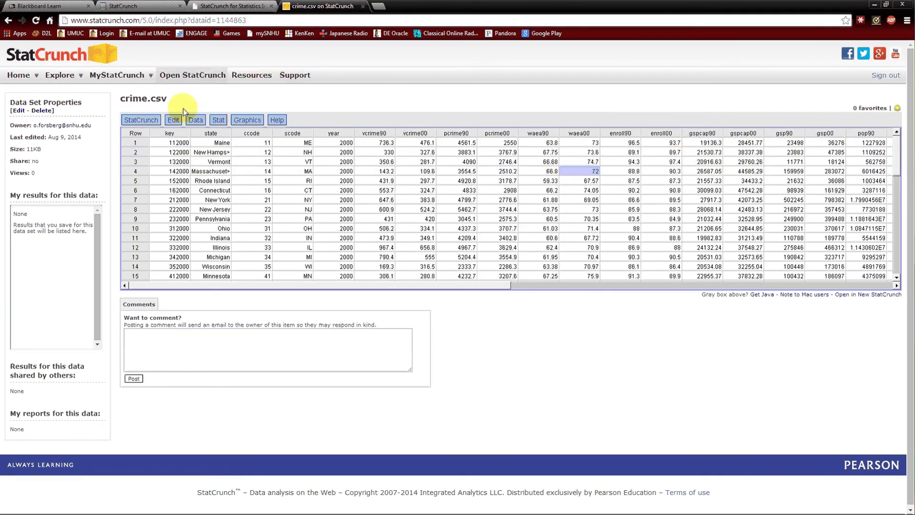
left_click(218, 120)
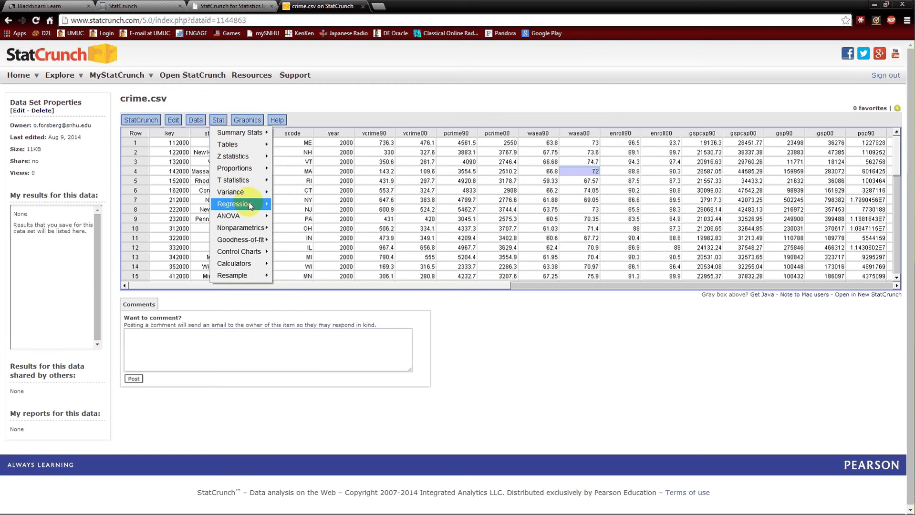
mouse_move(250, 206)
left_click(291, 201)
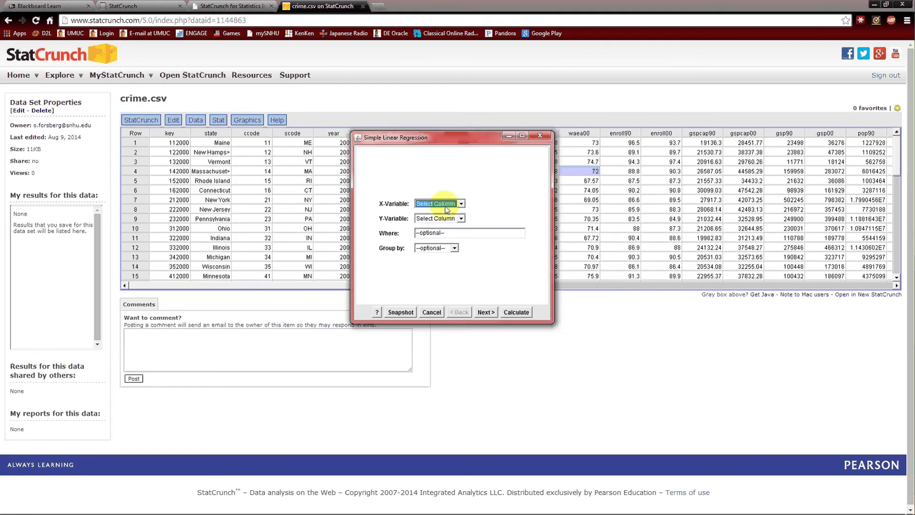
left_click(446, 206)
left_click(445, 241)
left_click(447, 218)
left_click(445, 263)
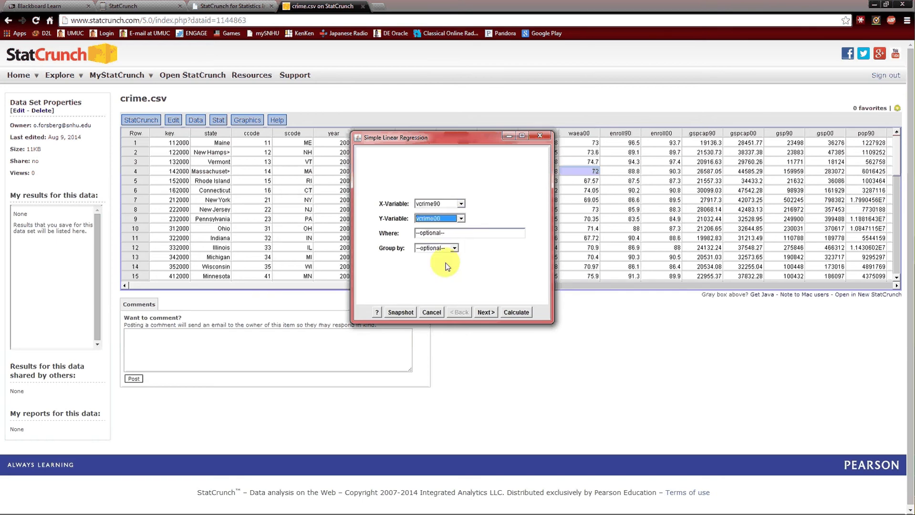
Step: Request a 0.95-level prediction of vcrime00 at vcrime90 = 200 and calculate
left_click(487, 313)
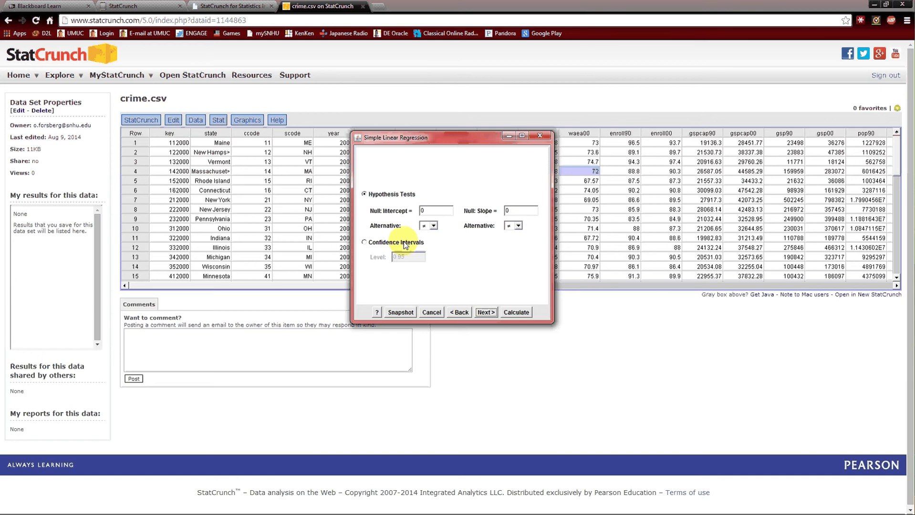
left_click(486, 313)
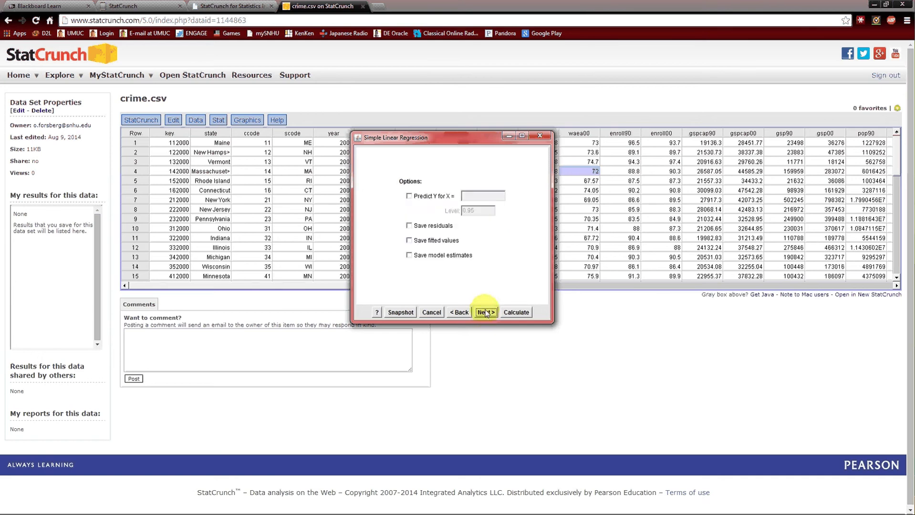
left_click(423, 198)
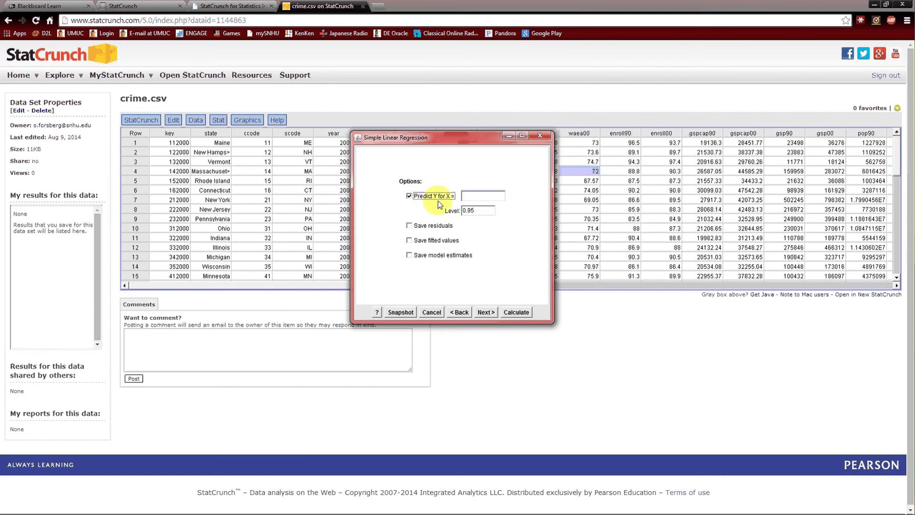
left_click(477, 199)
type("200")
left_click(514, 314)
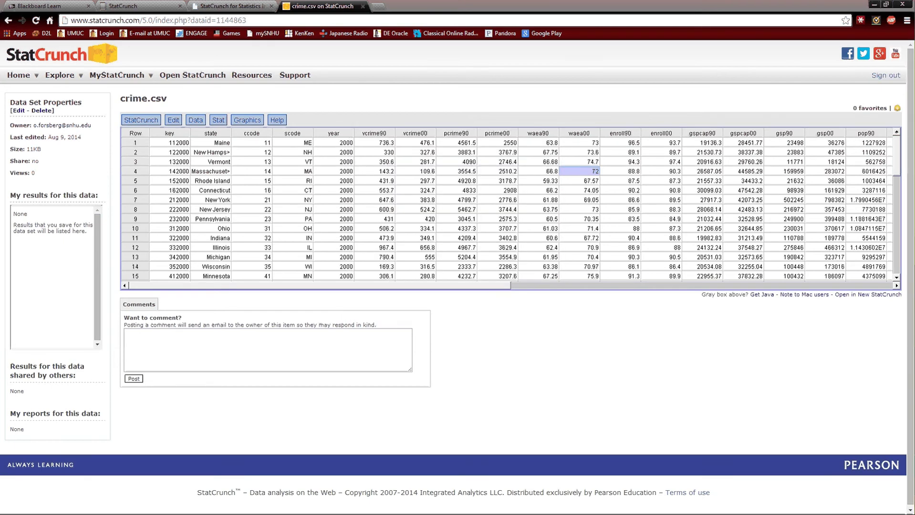
Step: Centre the regression results to review the predicted vcrime00 of 225.65723 at vcrime90 = 200
left_click_drag(632, 112, 472, 89)
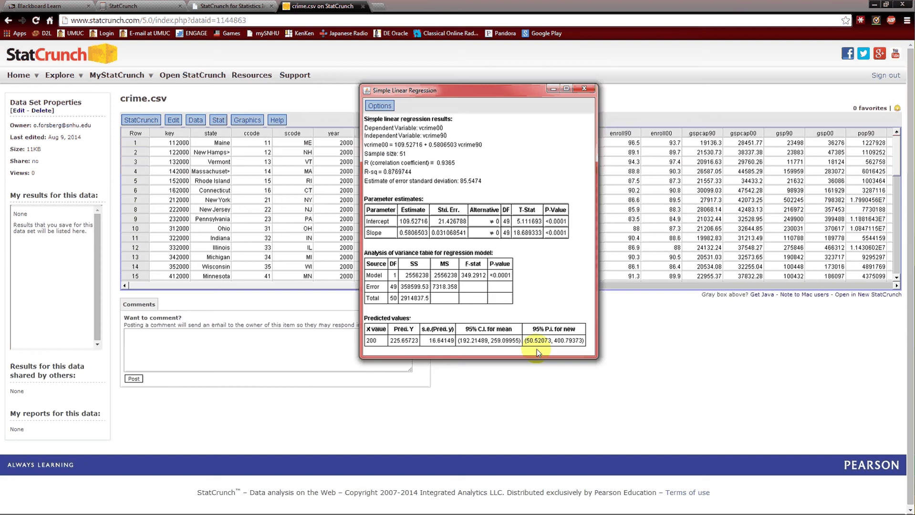
Step: Close the old results and set up a multiple linear regression of vcrime00 on vcrime90
left_click(585, 91)
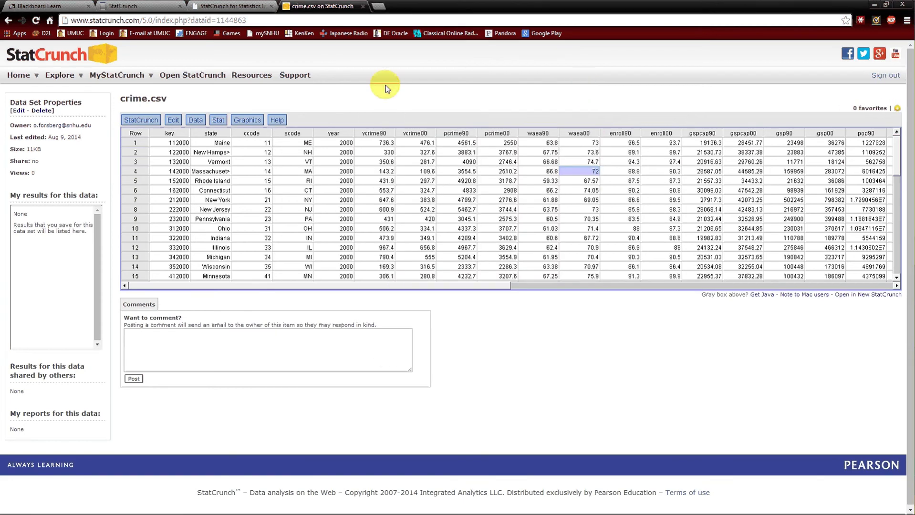
left_click(217, 121)
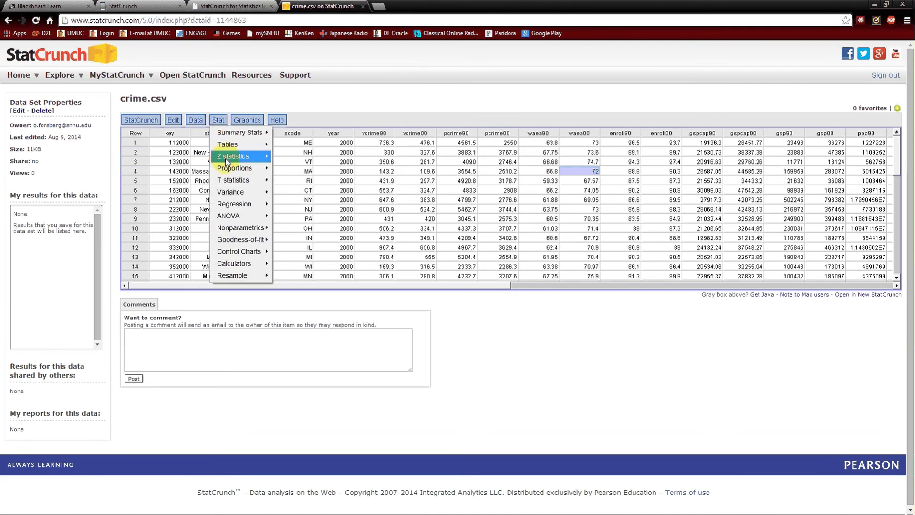
mouse_move(239, 205)
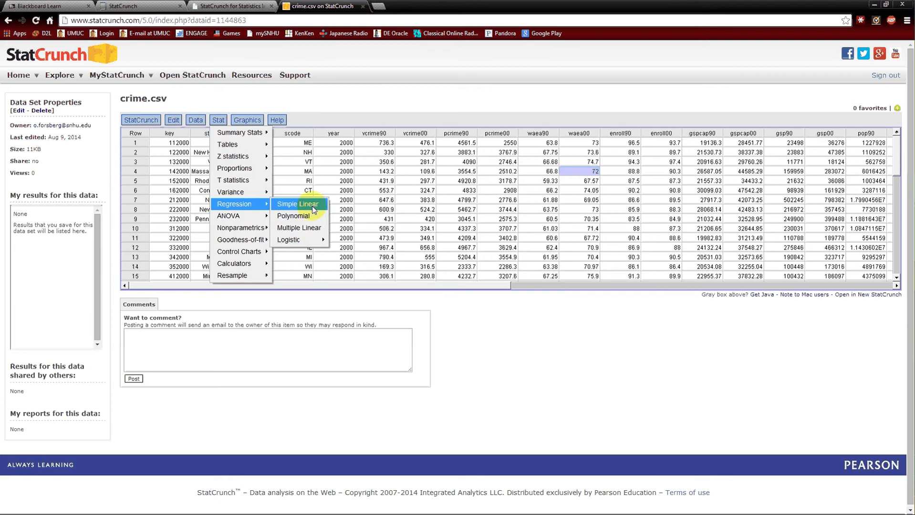
left_click(314, 228)
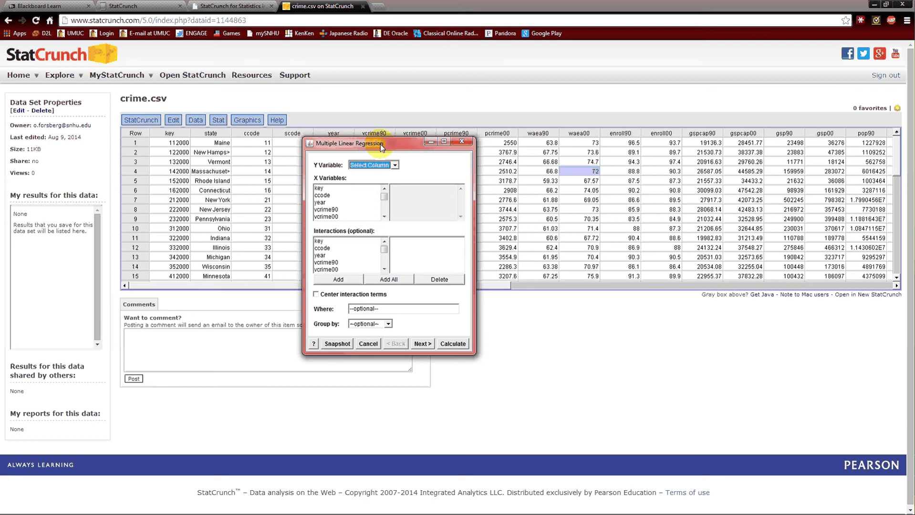
left_click(388, 165)
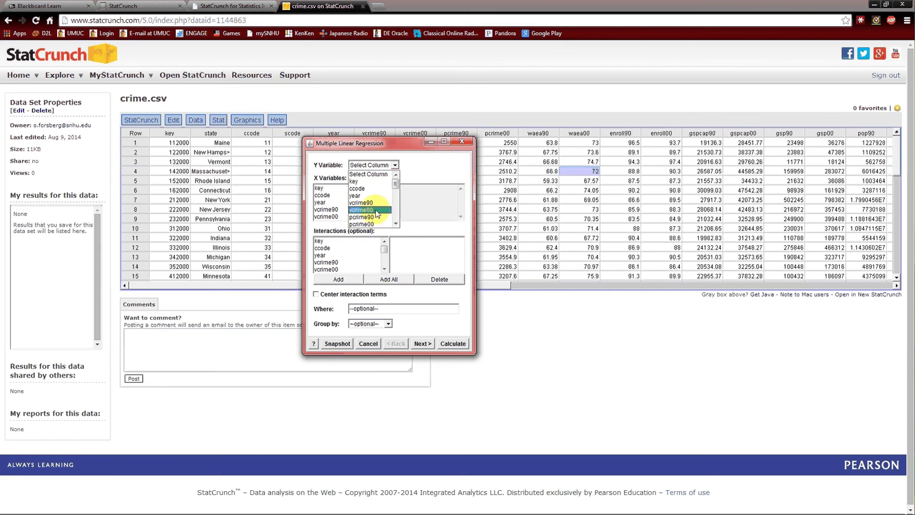
left_click(370, 210)
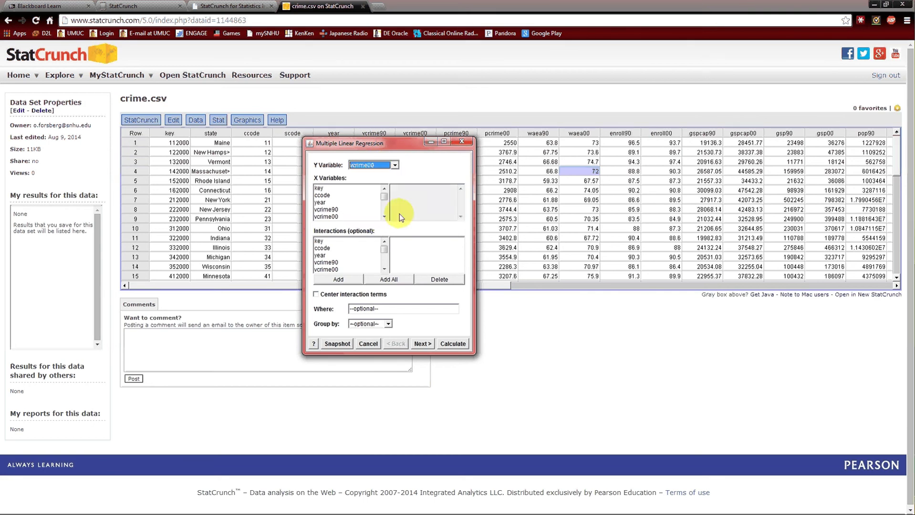
double_click(326, 209)
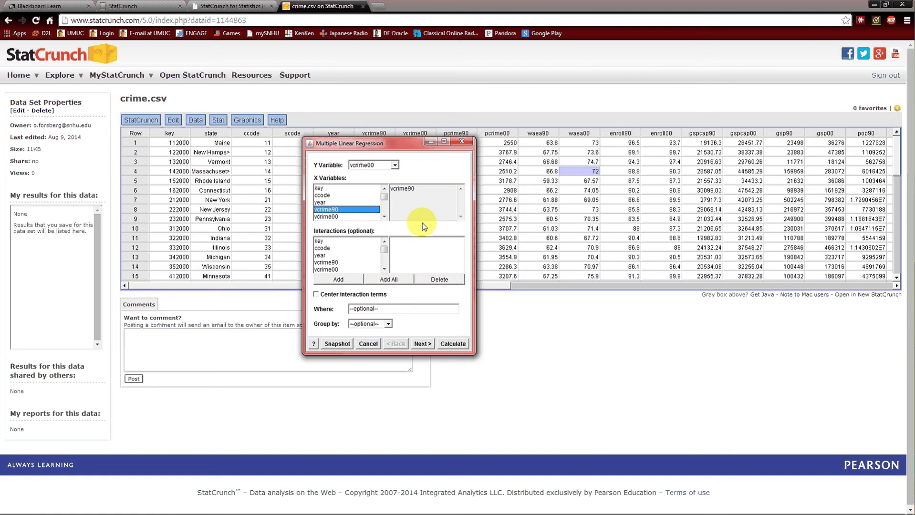
Step: Save residuals, studentized residuals and Cook's distance, run the regression, and close its results
left_click(422, 344)
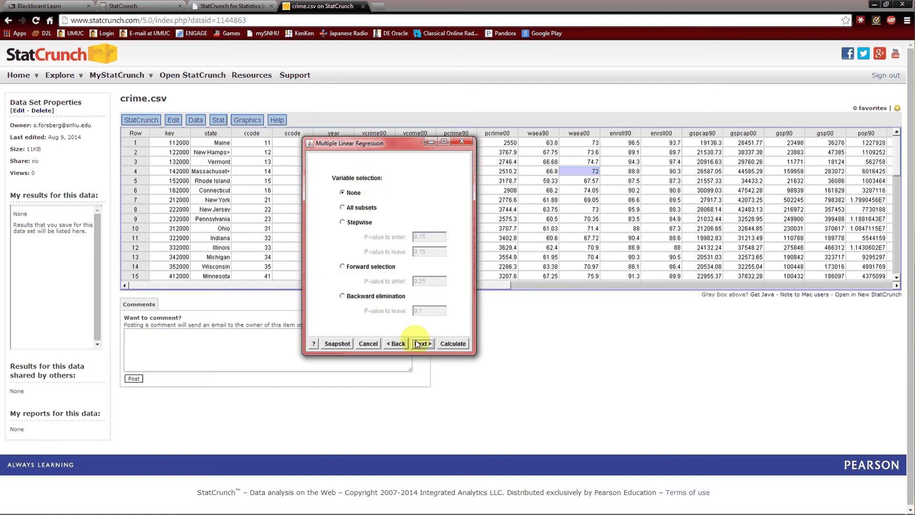
left_click(422, 344)
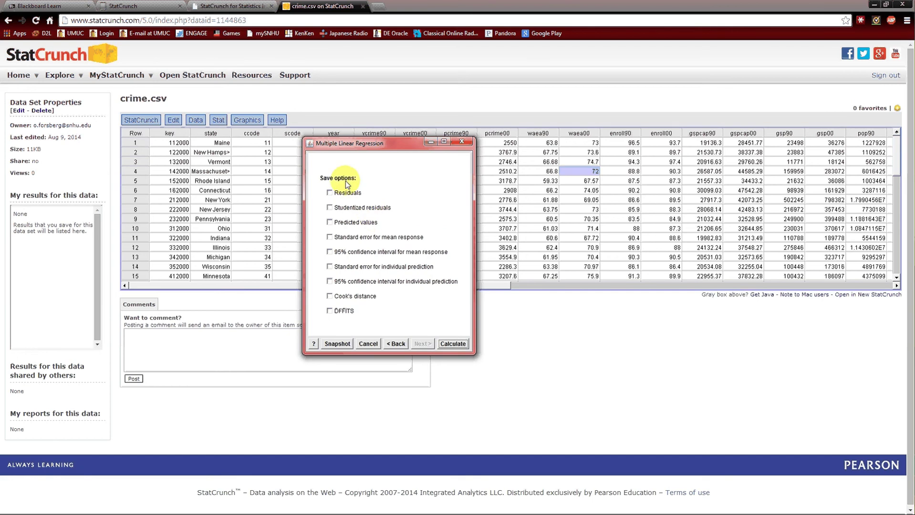
left_click(352, 196)
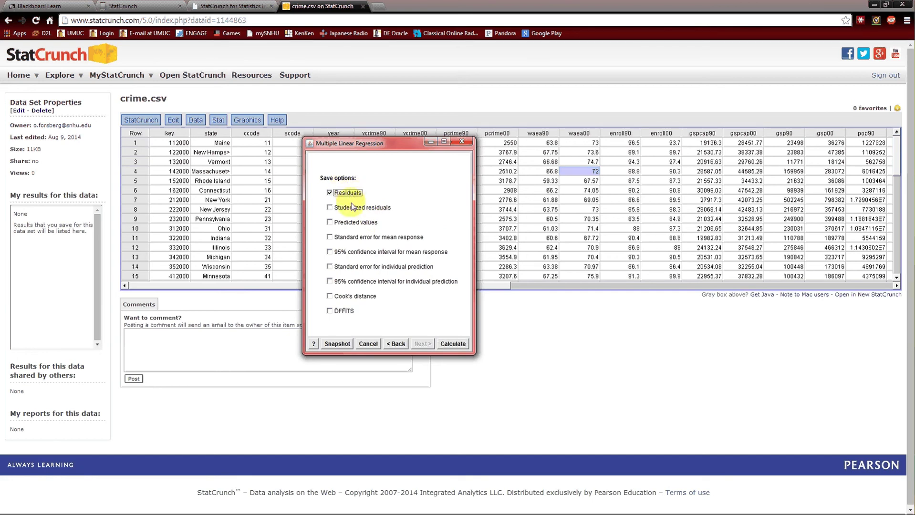
left_click(353, 208)
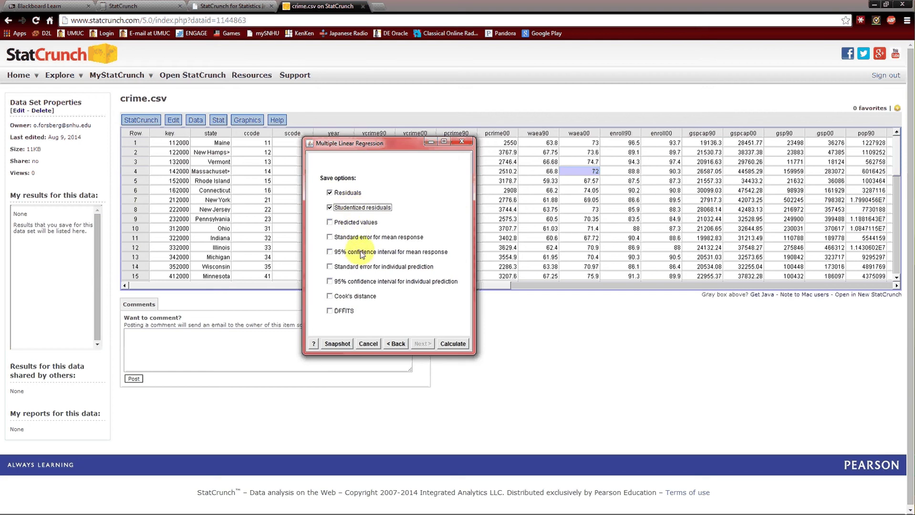
left_click(345, 298)
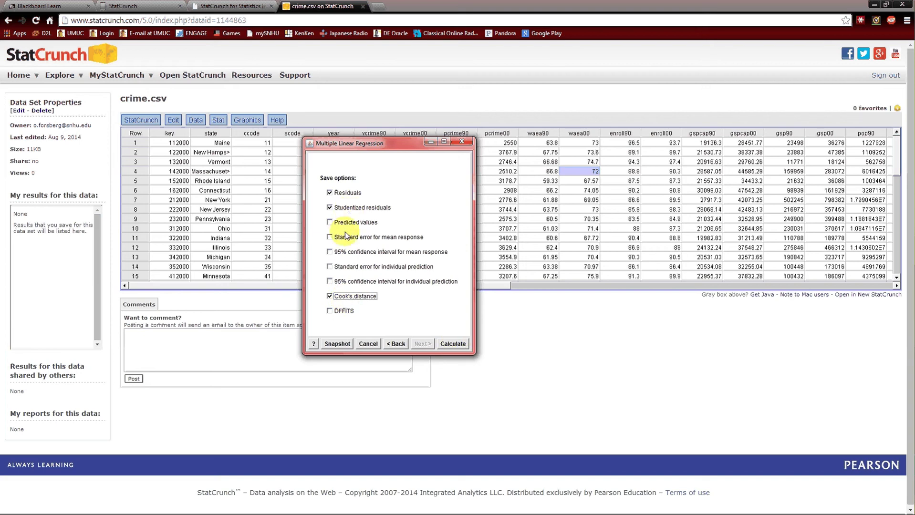
left_click(444, 344)
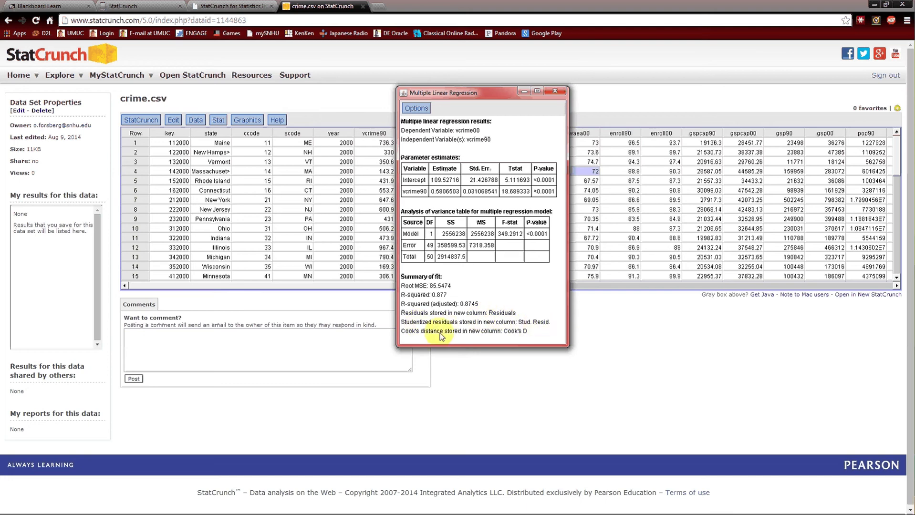
left_click(556, 92)
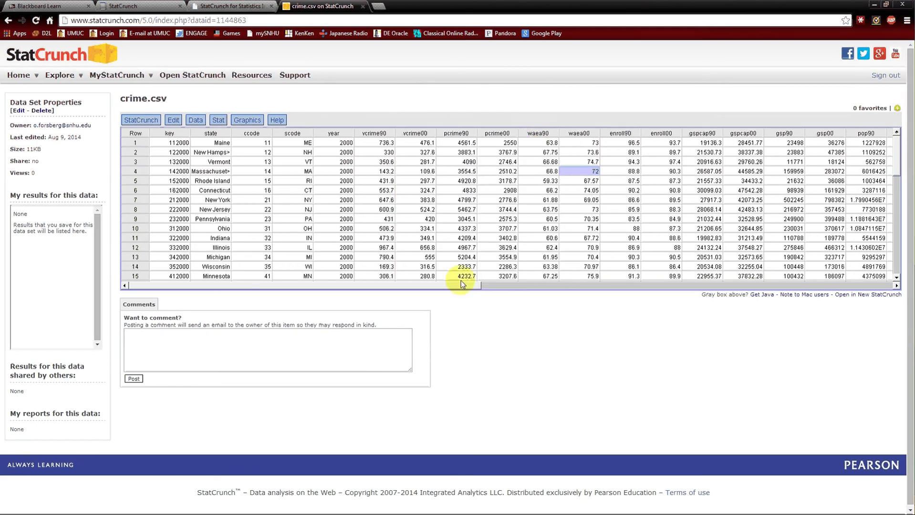
Step: Scroll the crime.csv table fully right to show the Residuals, Stud. Resid. and Cook's D columns
left_click_drag(460, 284, 885, 296)
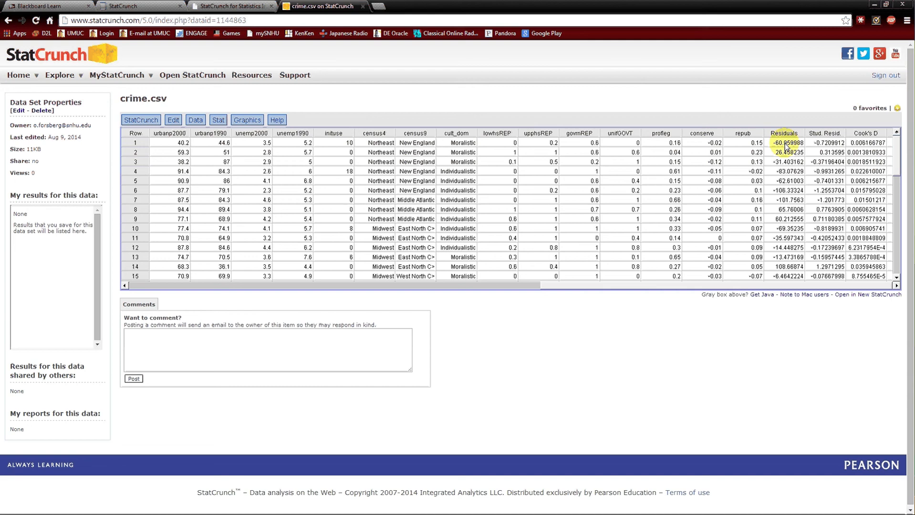
Step: Compute column summary statistics for Residuals (n 51, SD 84.68761), then close the results
left_click(217, 121)
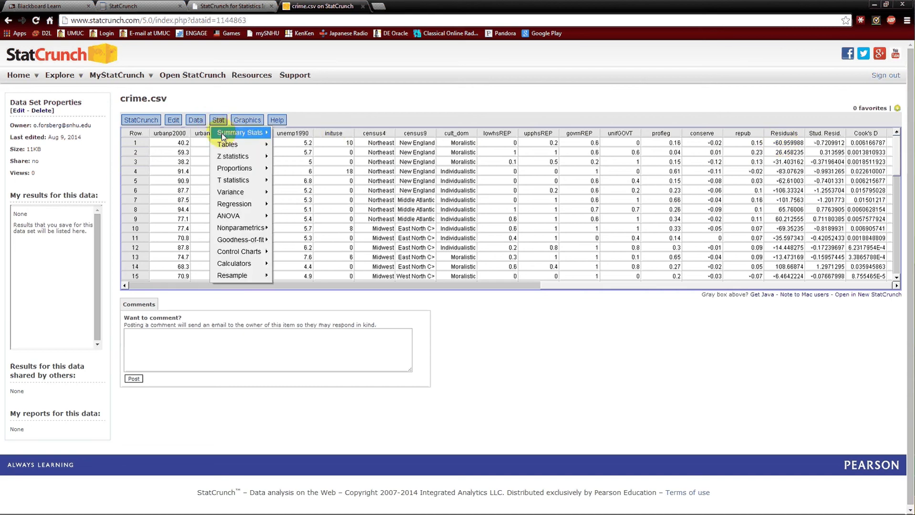
mouse_move(222, 137)
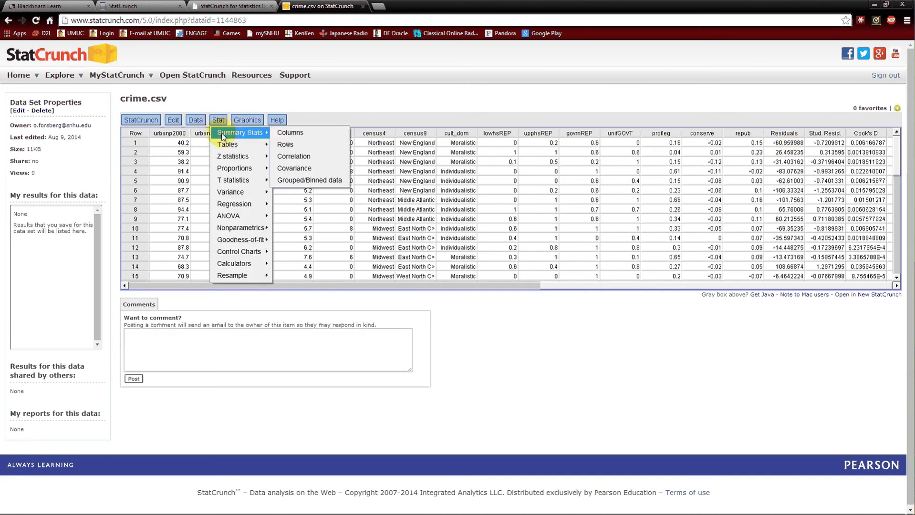
left_click(320, 136)
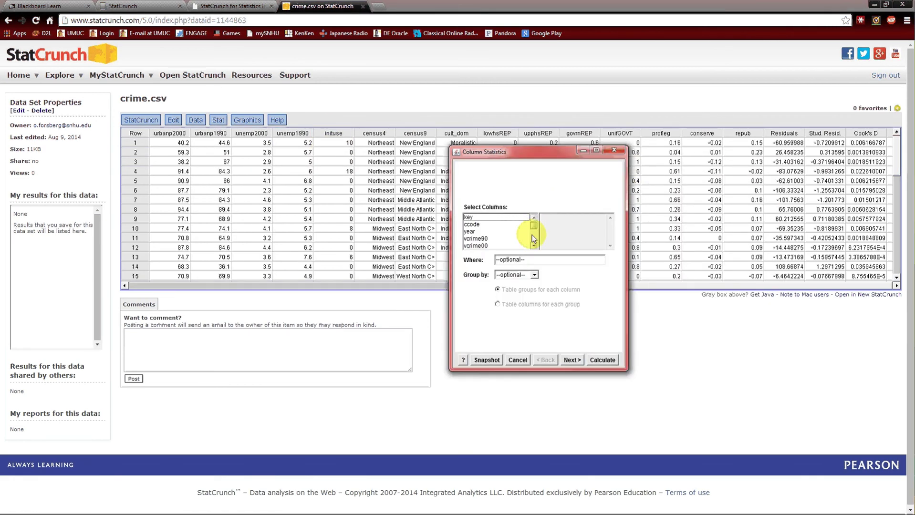
left_click_drag(532, 234, 534, 246)
left_click(478, 232)
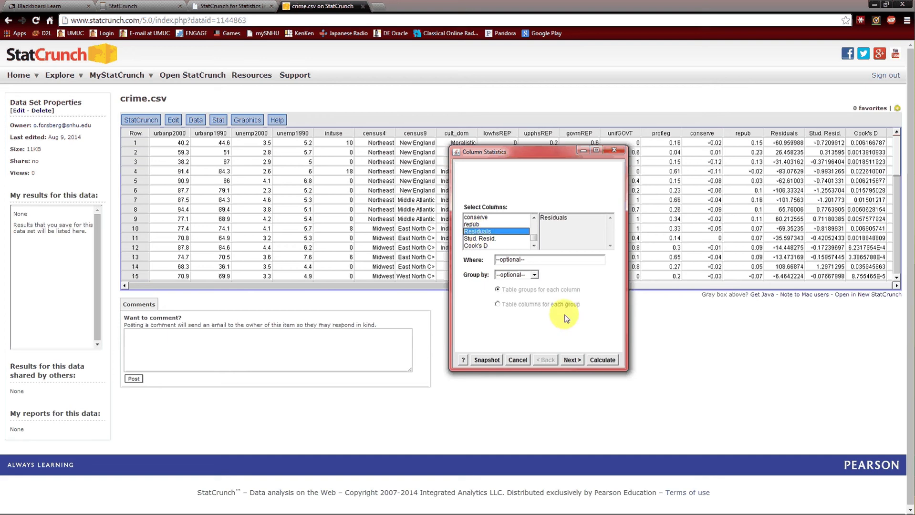
left_click(600, 362)
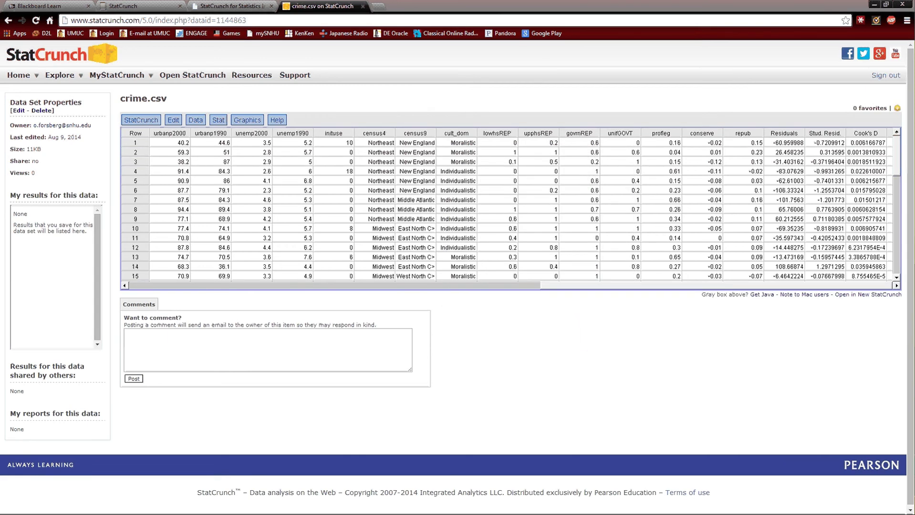
left_click(558, 124)
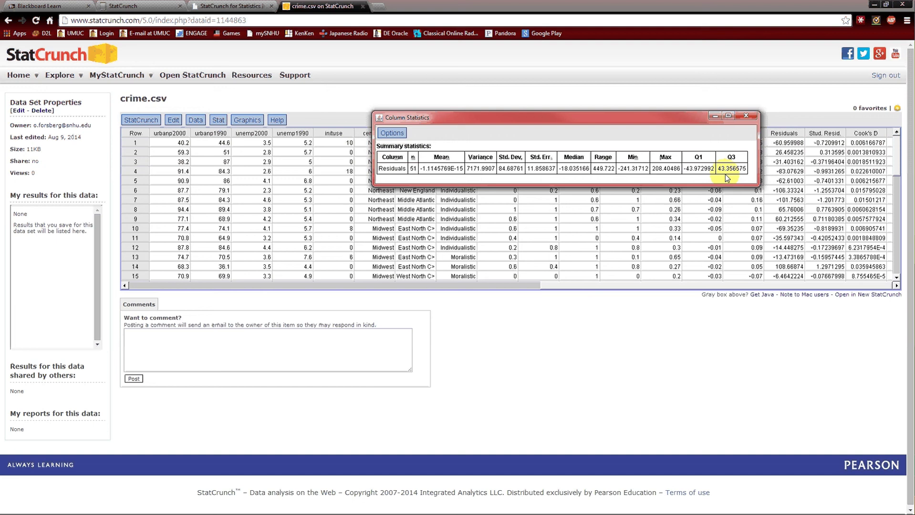
left_click(747, 116)
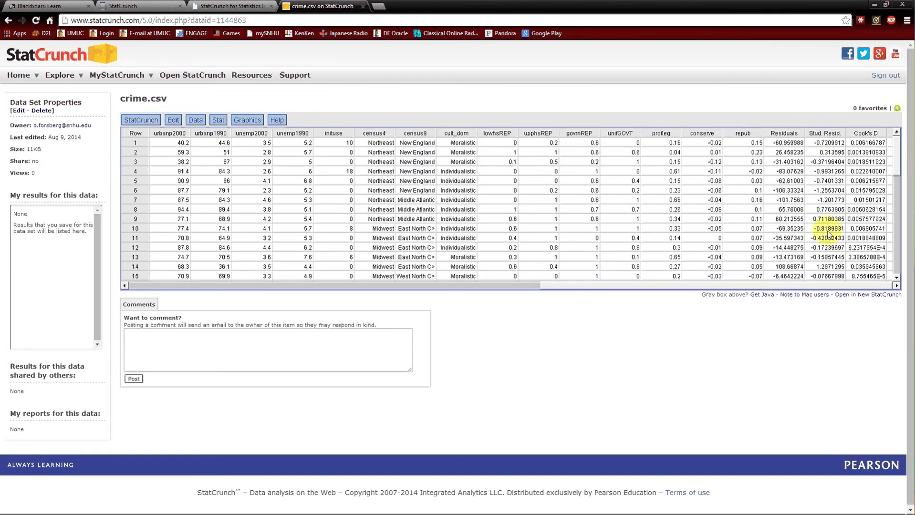
Step: Summarize Stud. Resid. (n 51, SD 1.0083553, min -2.922799, max 2.4619842), then close the results
left_click(218, 119)
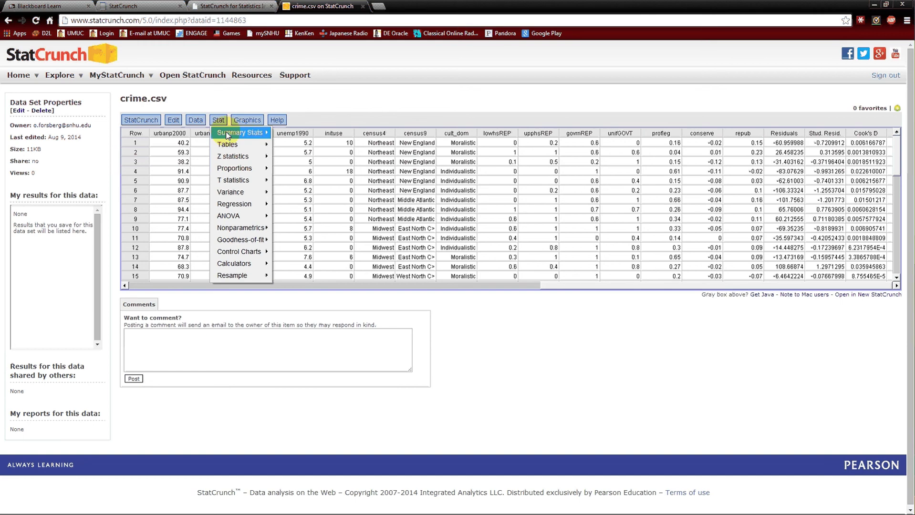
mouse_move(239, 132)
left_click(286, 135)
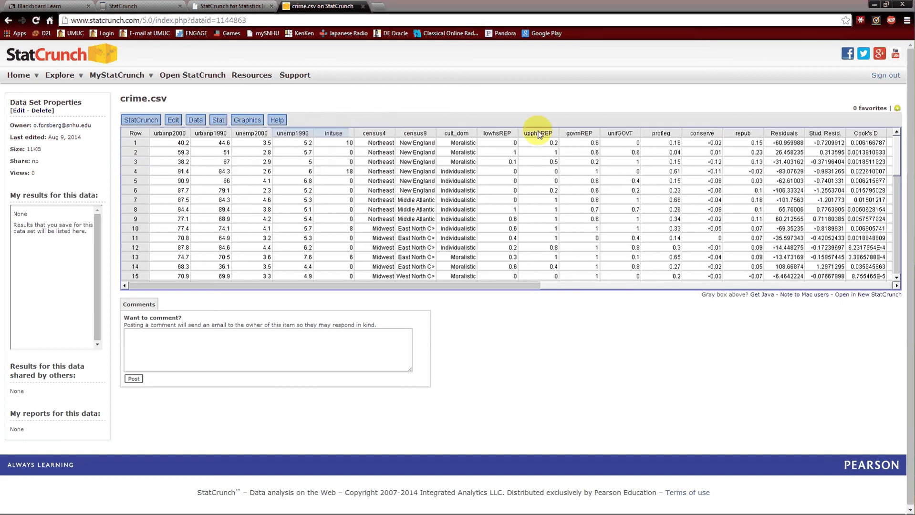
left_click_drag(856, 133, 445, 107)
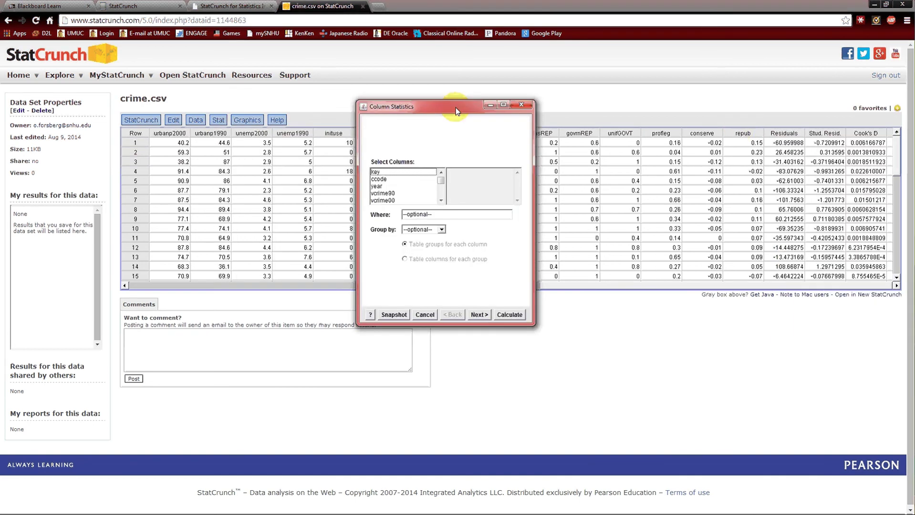
left_click_drag(446, 173, 440, 201)
left_click(389, 193)
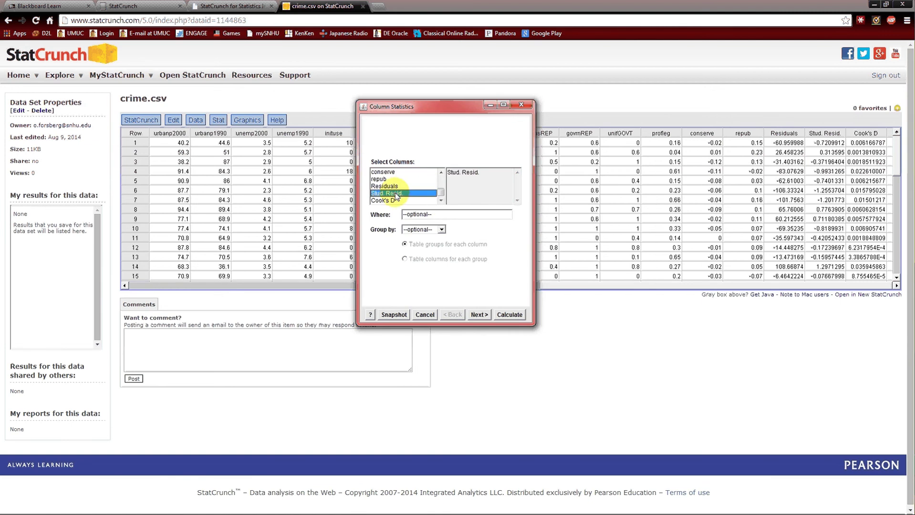
left_click(497, 311)
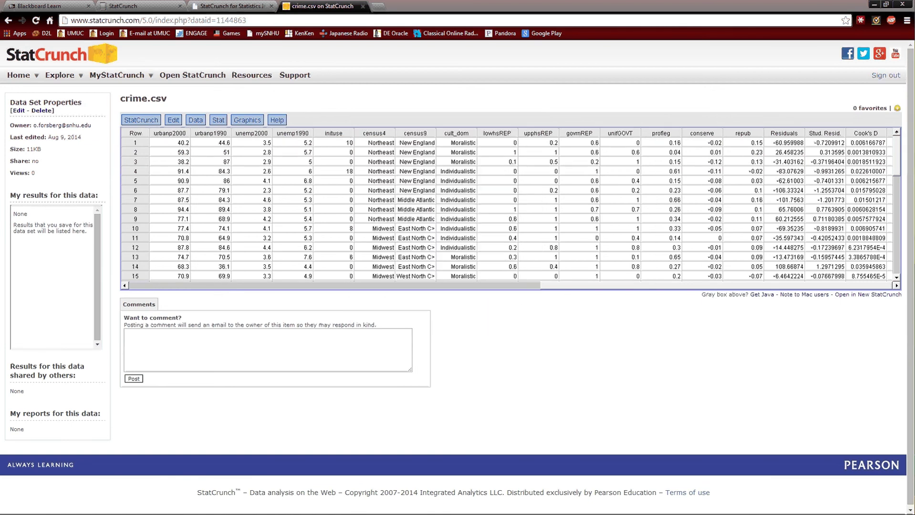
left_click_drag(856, 135, 521, 127)
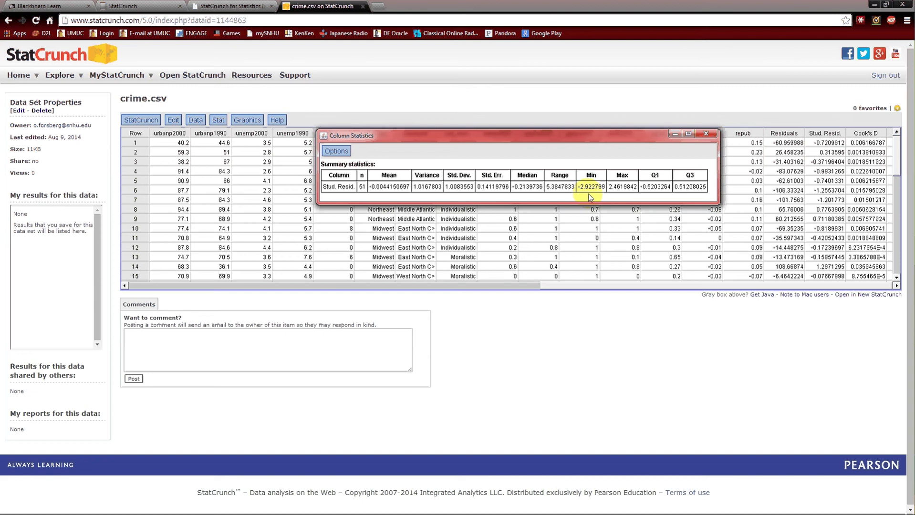
left_click(706, 134)
Step: Draw a histogram of Stud. Resid., close it, and clear the highlighted table rows
left_click(243, 121)
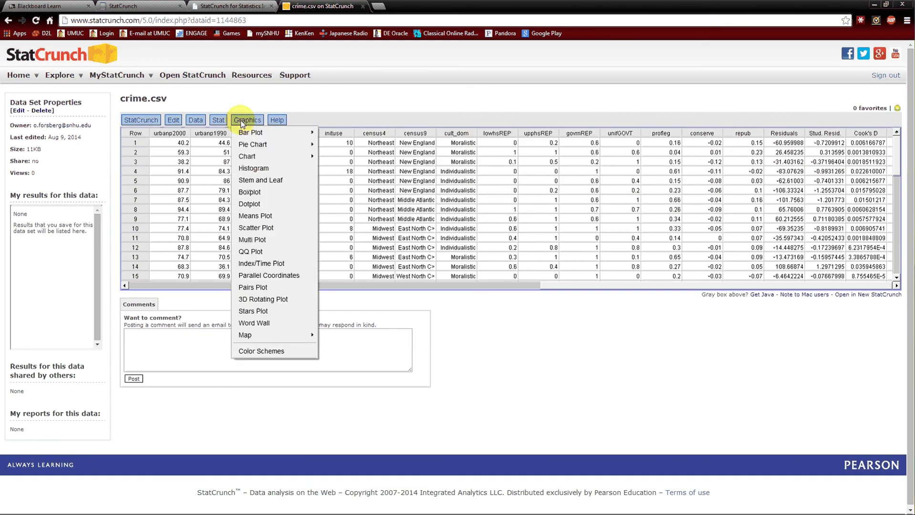
left_click(258, 168)
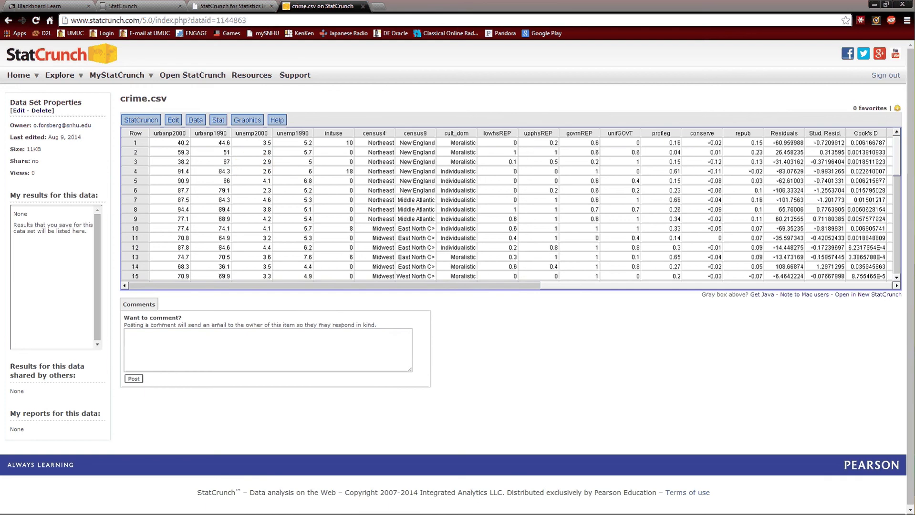
left_click_drag(169, 171, 828, 248)
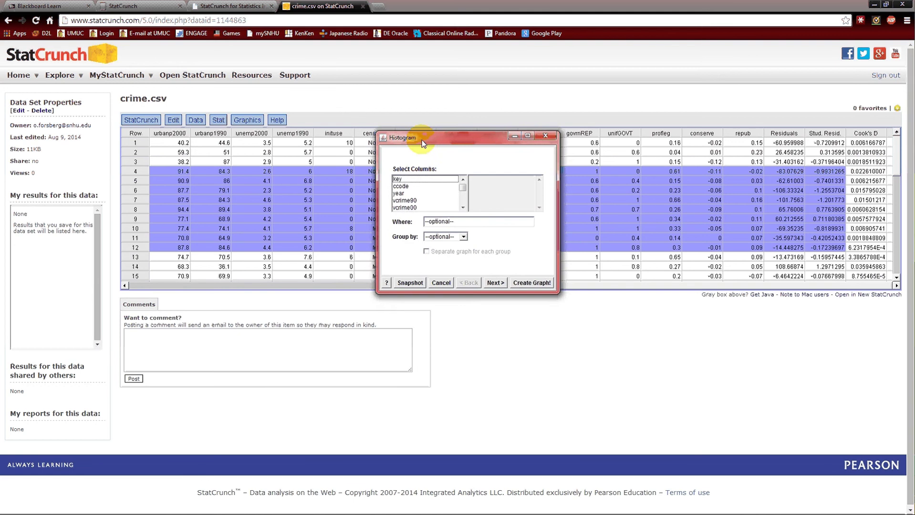
left_click_drag(462, 180, 462, 205)
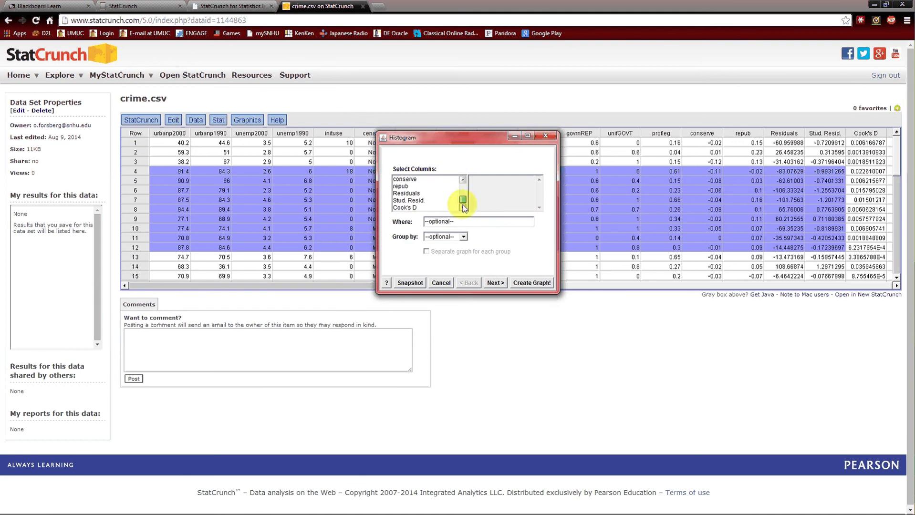
left_click(408, 201)
left_click(531, 282)
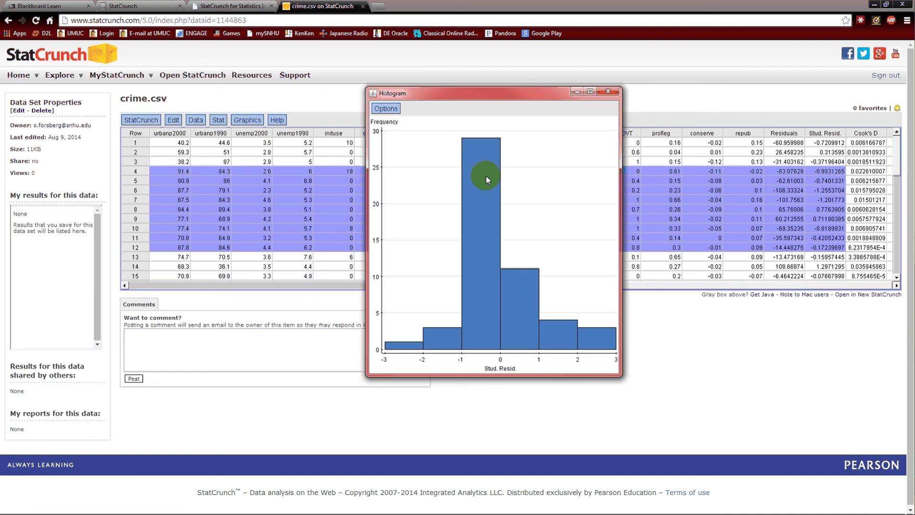
left_click(610, 92)
left_click(579, 191)
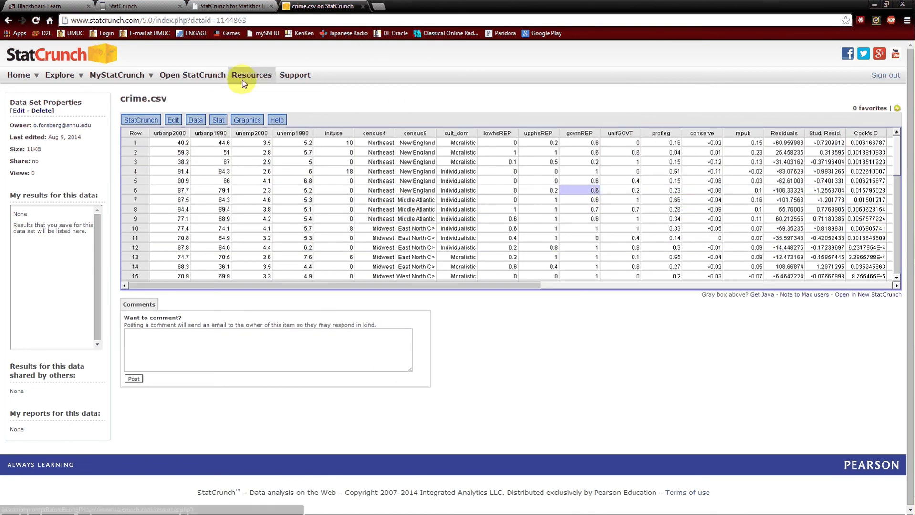
Step: Create a scatter plot with Residuals on Y and vcrime00 on X, placed over the table
left_click(237, 123)
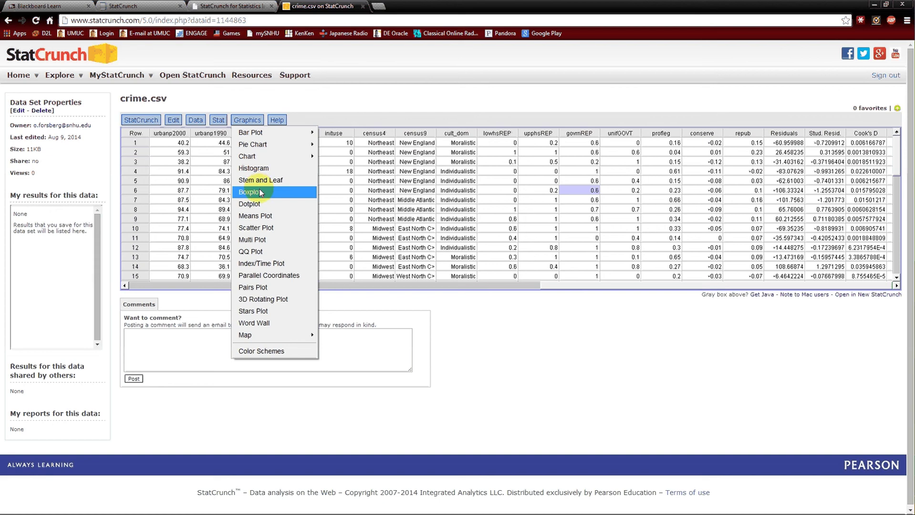
left_click(257, 230)
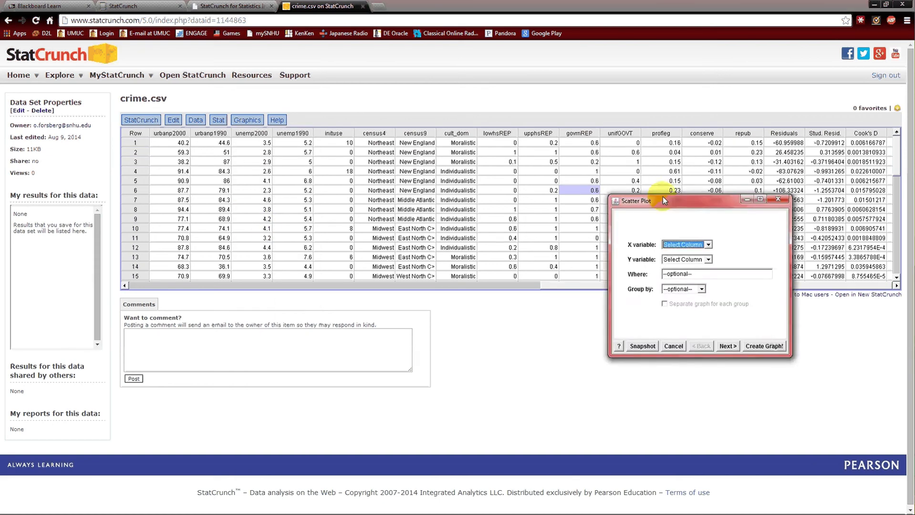
left_click_drag(663, 197, 525, 187)
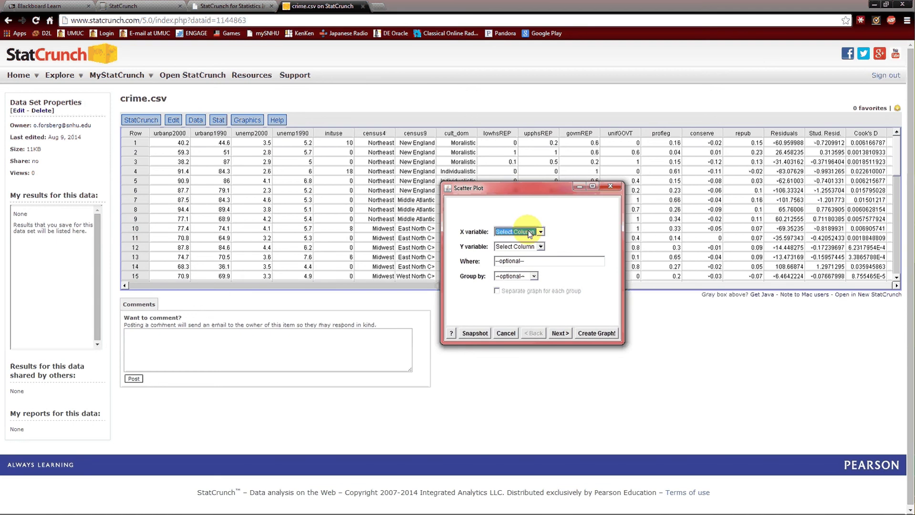
left_click(528, 246)
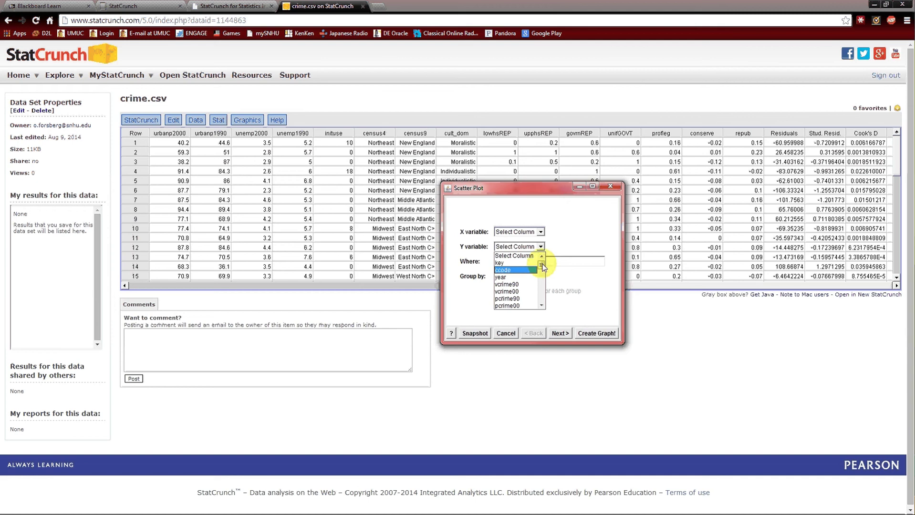
left_click_drag(542, 273, 541, 298)
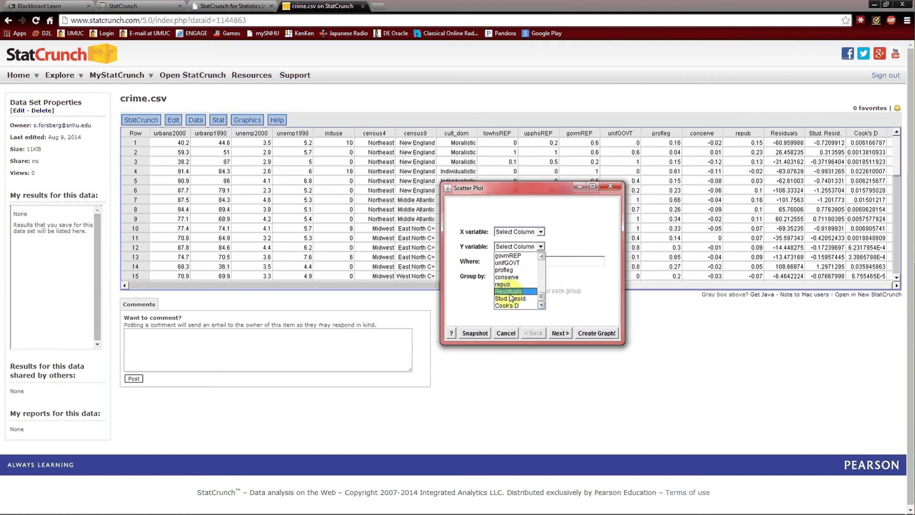
left_click(511, 298)
left_click(541, 232)
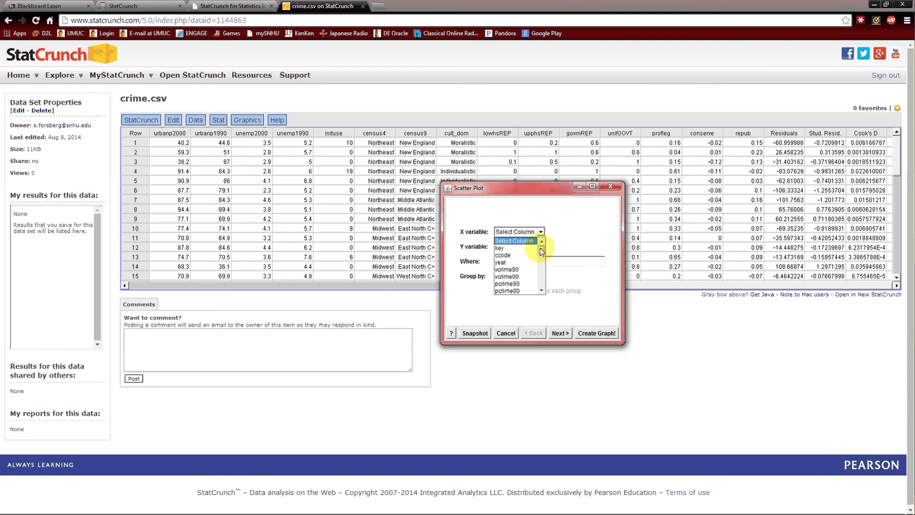
left_click(507, 277)
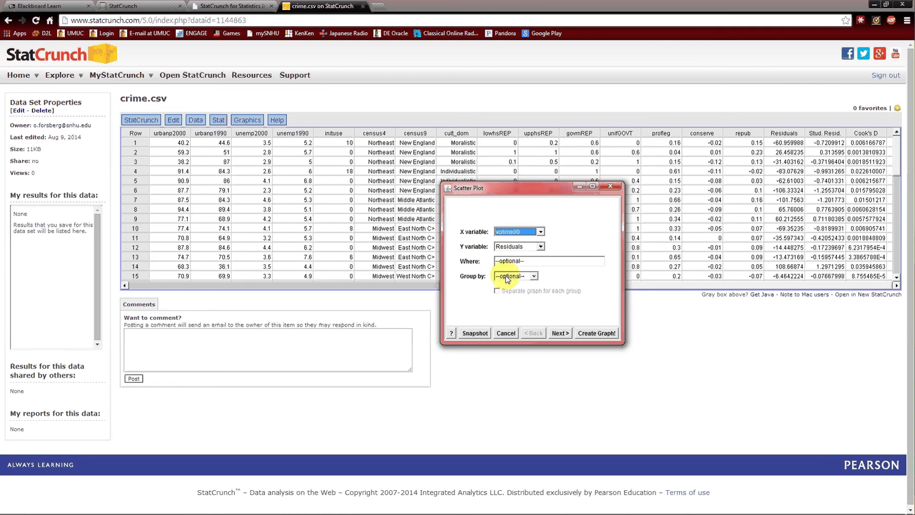
left_click(596, 334)
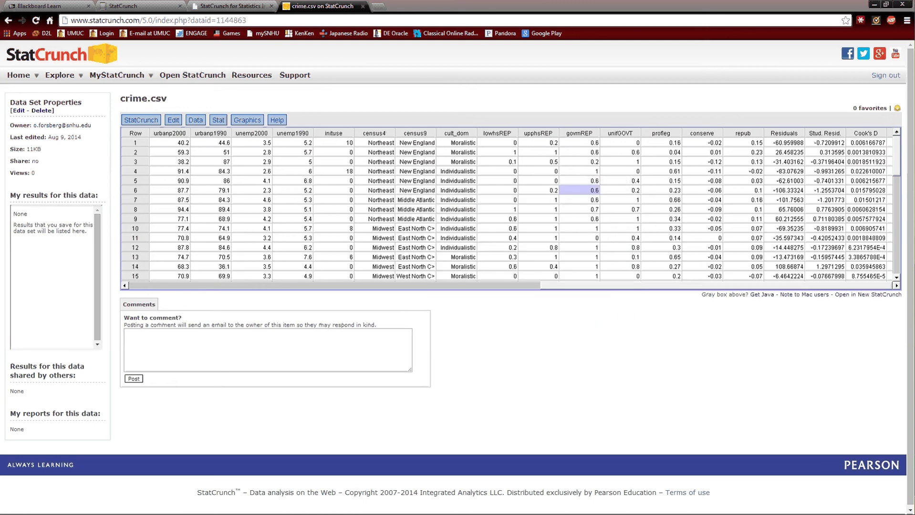
left_click_drag(728, 132, 422, 95)
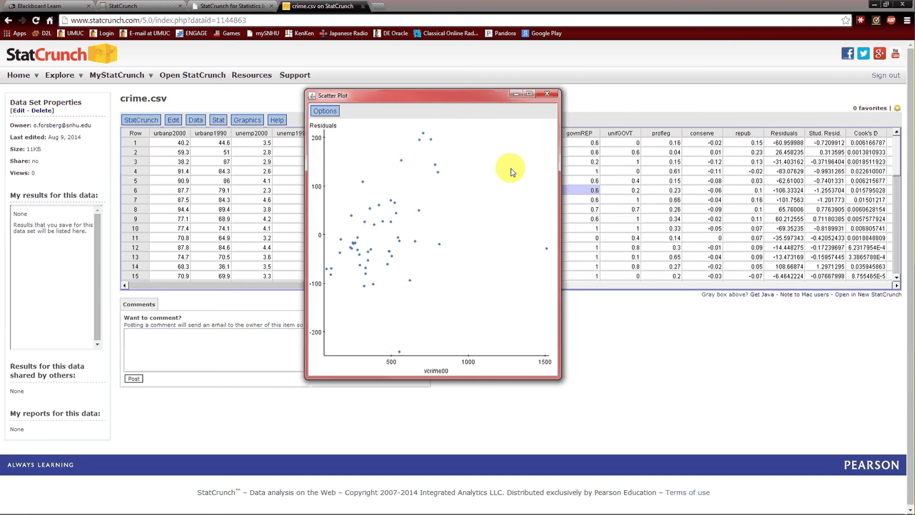
Step: Close the Residuals vs vcrime00 plot and scroll crime.csv back to its leftmost columns
left_click(548, 95)
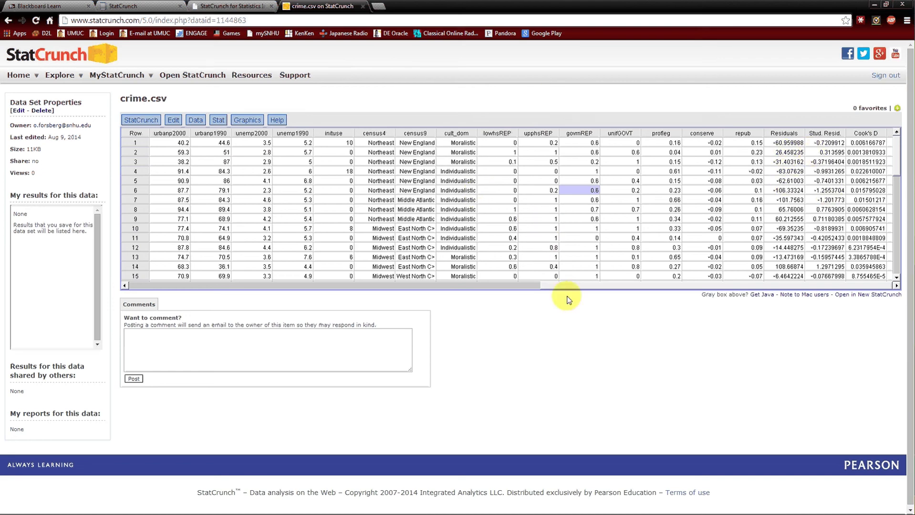
left_click(160, 287)
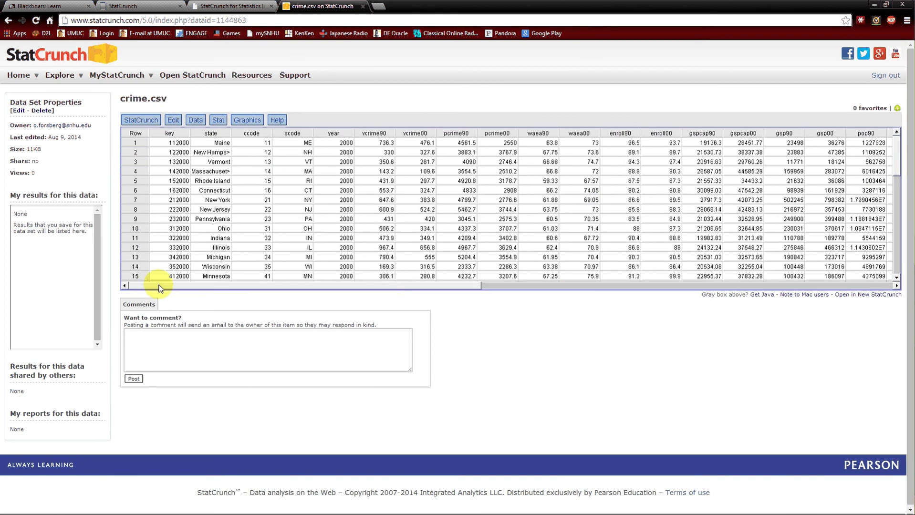